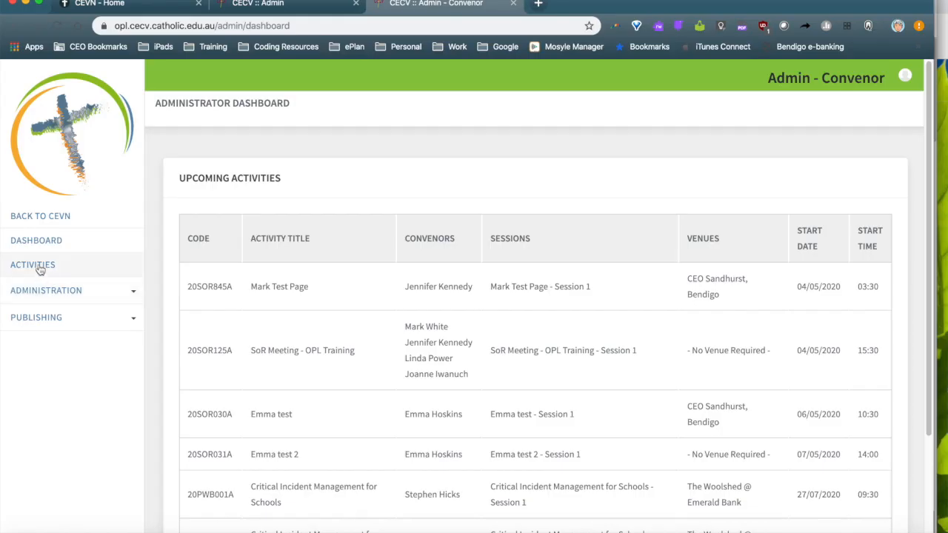
# Start a new activity and set its code to 20 FIN 343 A
pyautogui.click(40, 268)
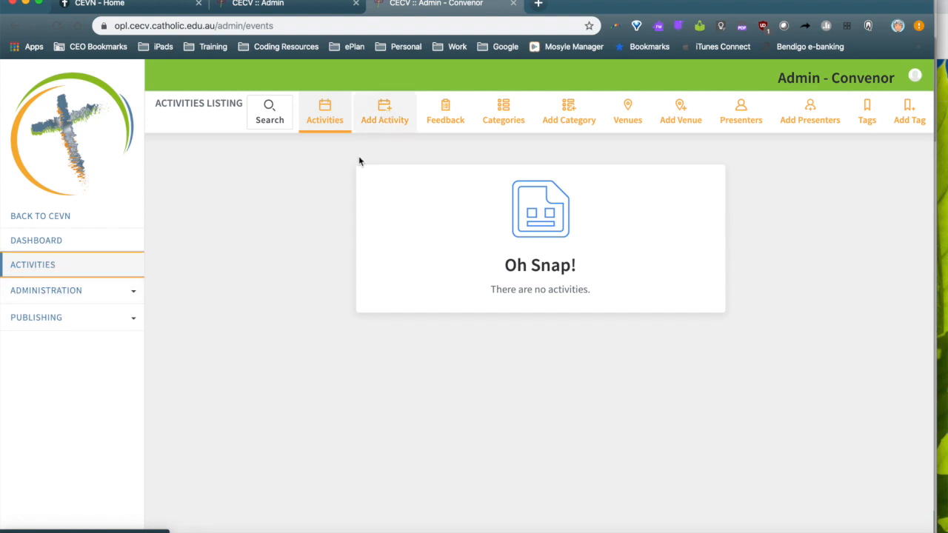
pyautogui.click(386, 112)
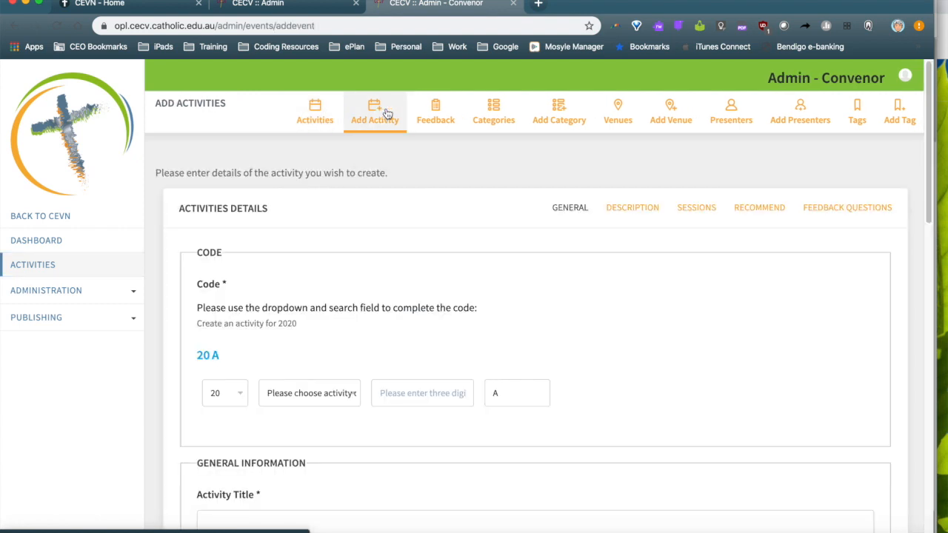
pyautogui.scroll(-3, 601, 308)
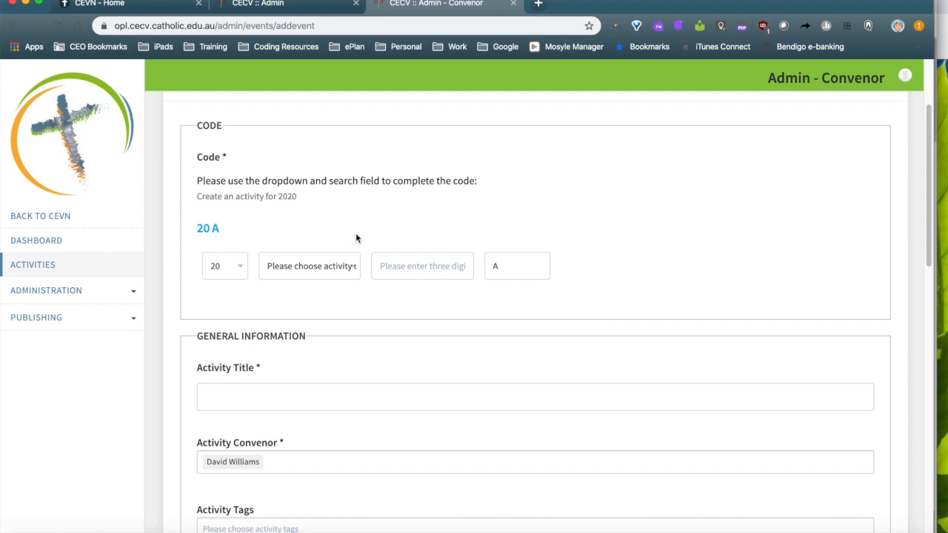
pyautogui.click(320, 273)
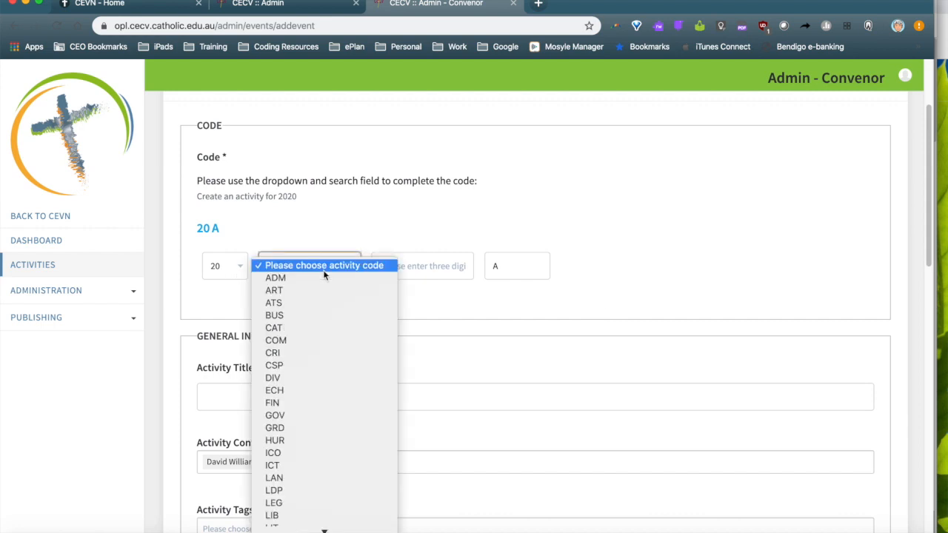
pyautogui.click(305, 402)
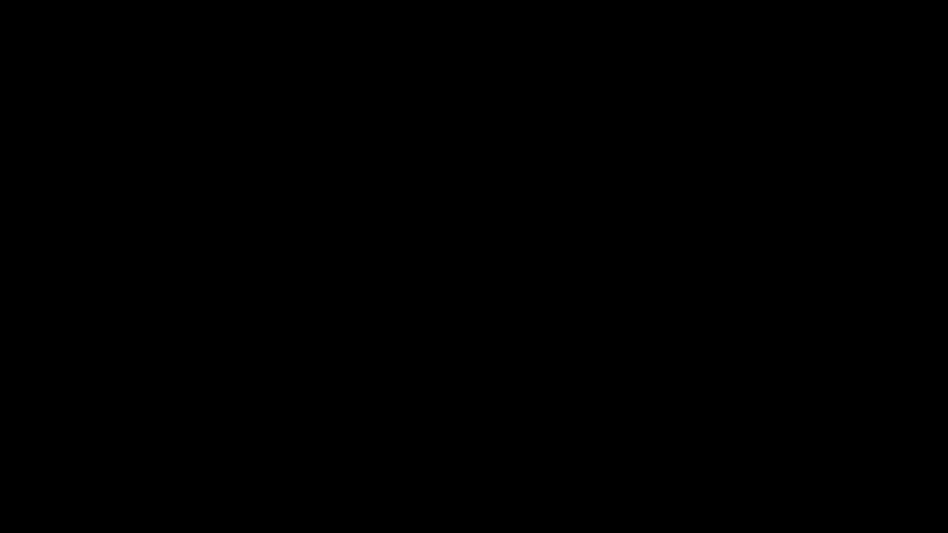
pyautogui.write('343')
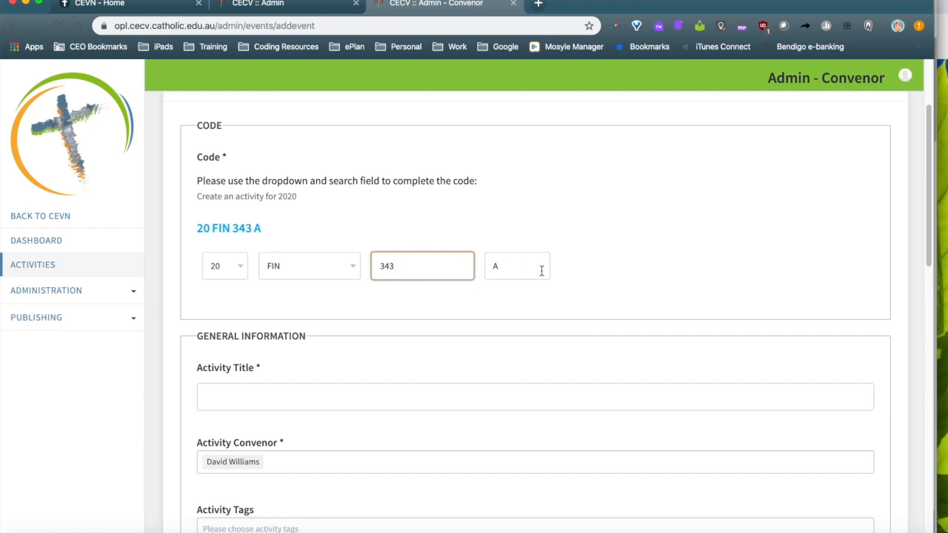
# Enter "AFS Workshop" as the activity title
pyautogui.scroll(-2, 582, 272)
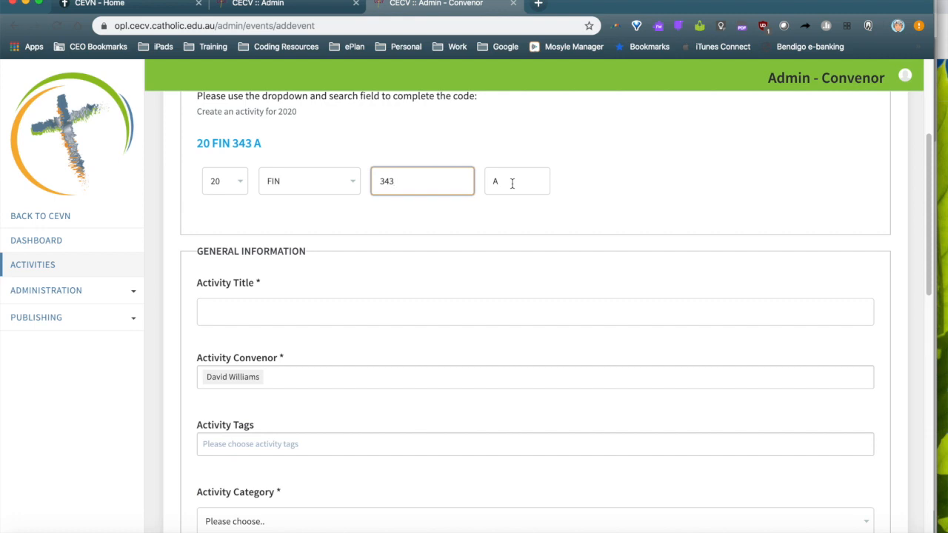
pyautogui.click(279, 314)
pyautogui.write('AFS')
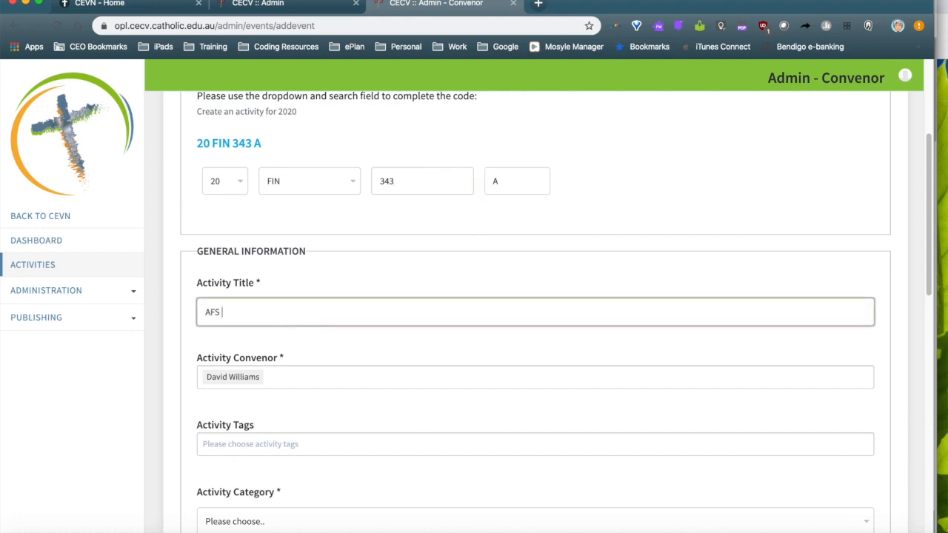
pyautogui.write(' Workshop')
# Add two more people from the list as activity convenors alongside the default one
pyautogui.scroll(-5, 444, 318)
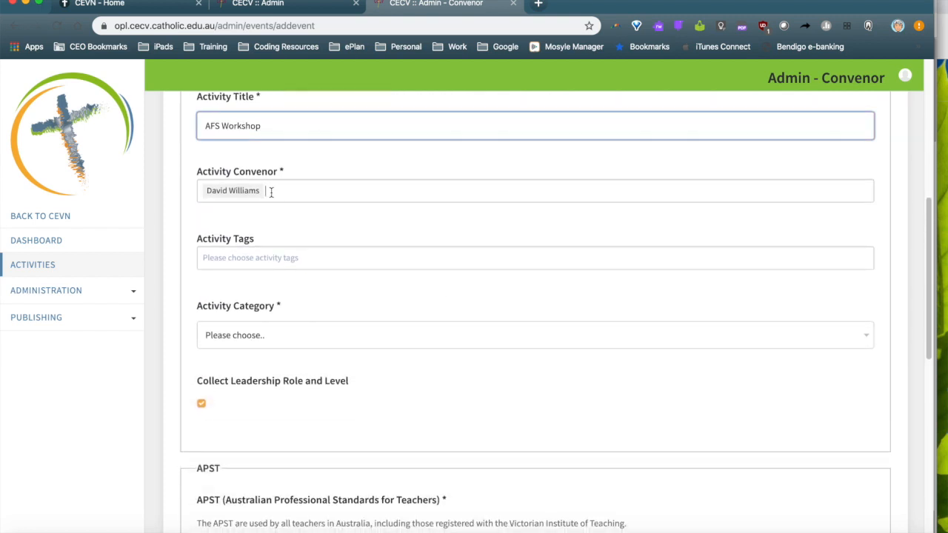
pyautogui.click(269, 190)
pyautogui.scroll(-2, 262, 268)
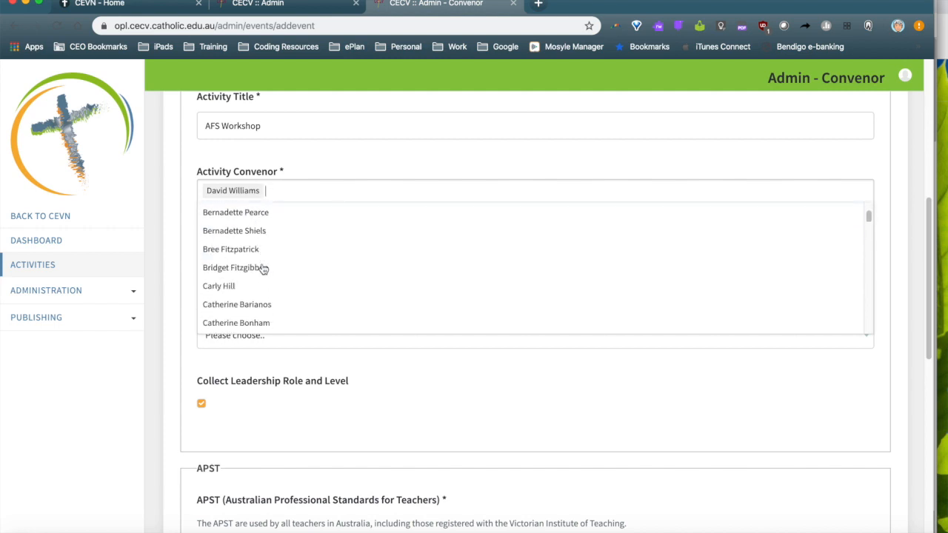
pyautogui.scroll(-2, 264, 268)
pyautogui.click(257, 251)
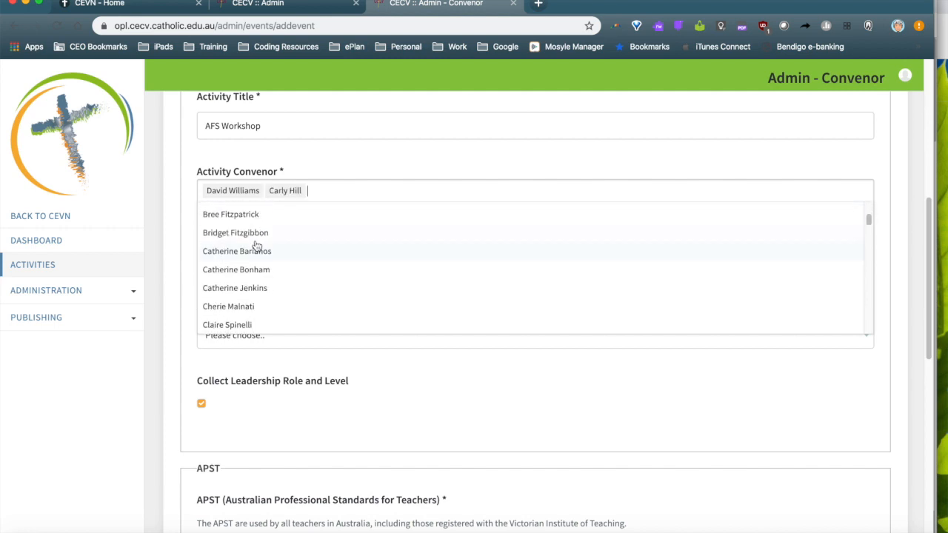
pyautogui.click(256, 233)
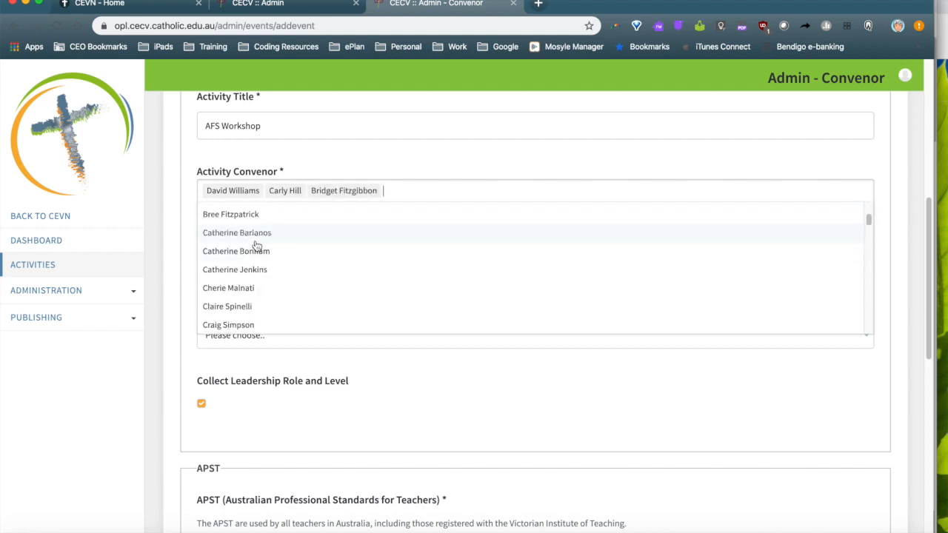
# Remove the default convenor and the first added convenor, keeping only the second added person
pyautogui.click(280, 195)
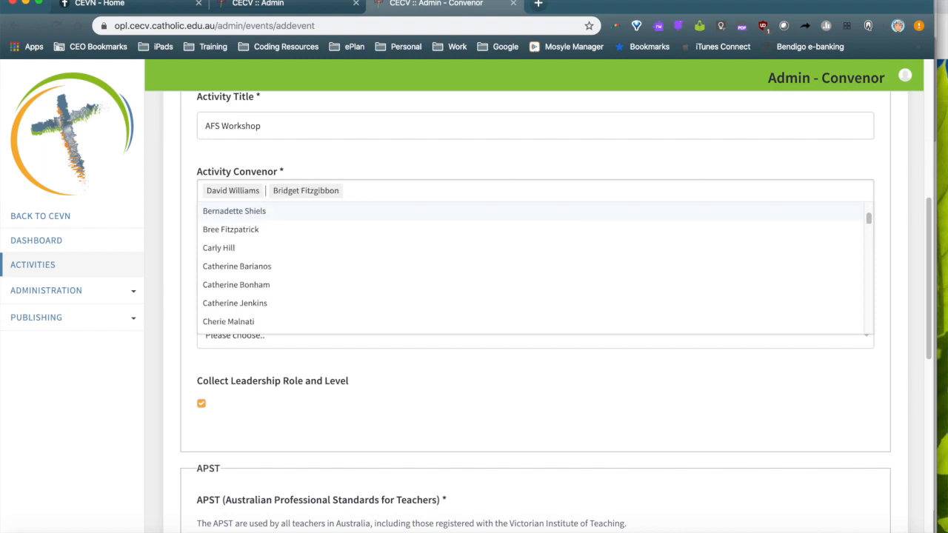
pyautogui.click(247, 194)
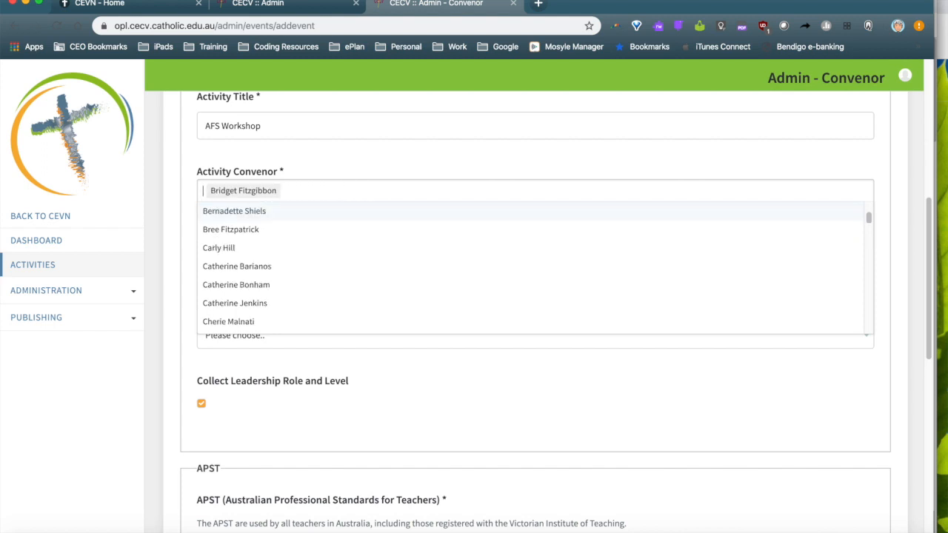
pyautogui.click(363, 167)
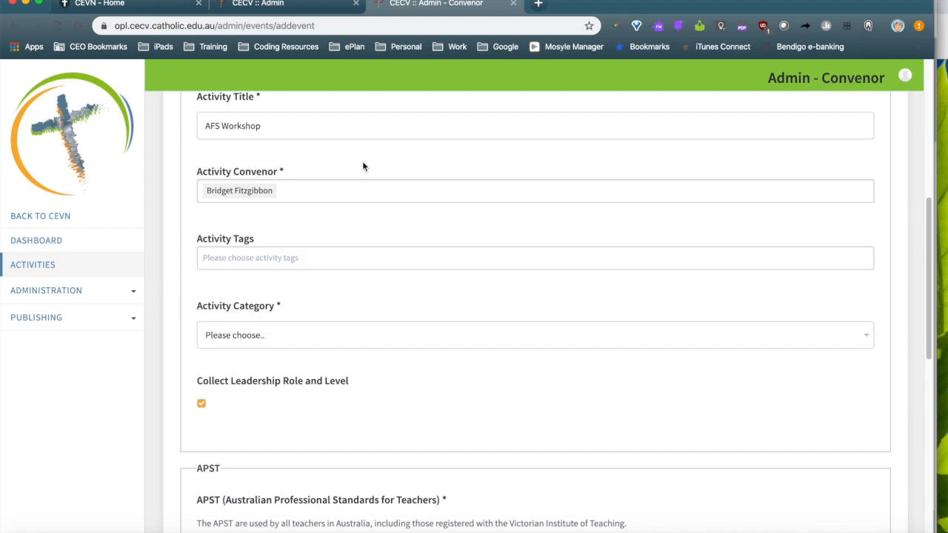
# Add the activity tag "afs"
pyautogui.click(256, 260)
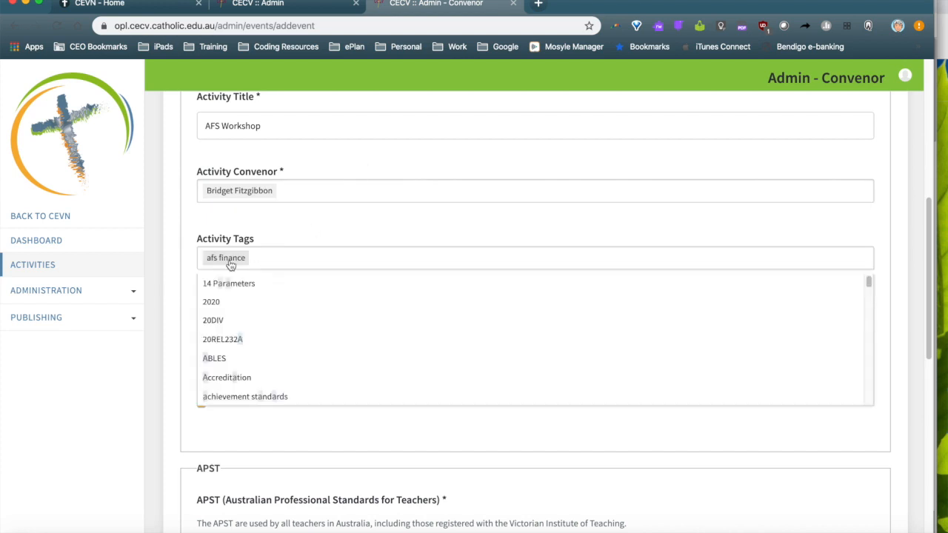
pyautogui.write('afs')
pyautogui.press('Return')
pyautogui.click(187, 260)
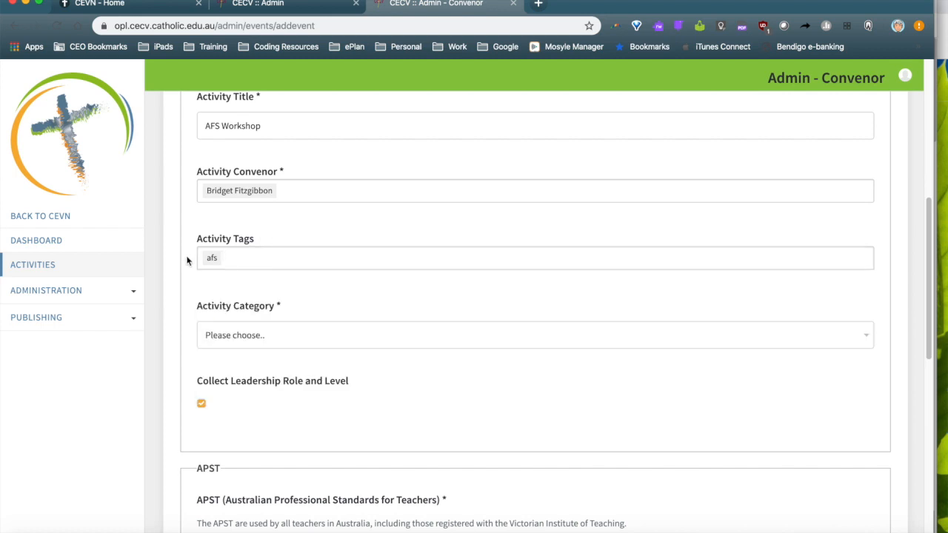
# Set the activity category to Finance and the APST option to No
pyautogui.click(271, 336)
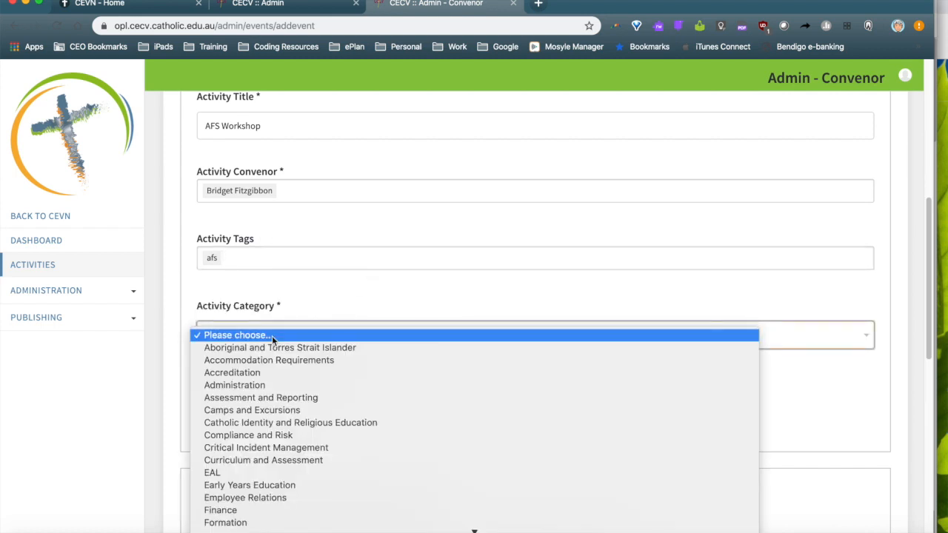
pyautogui.scroll(-3, 292, 399)
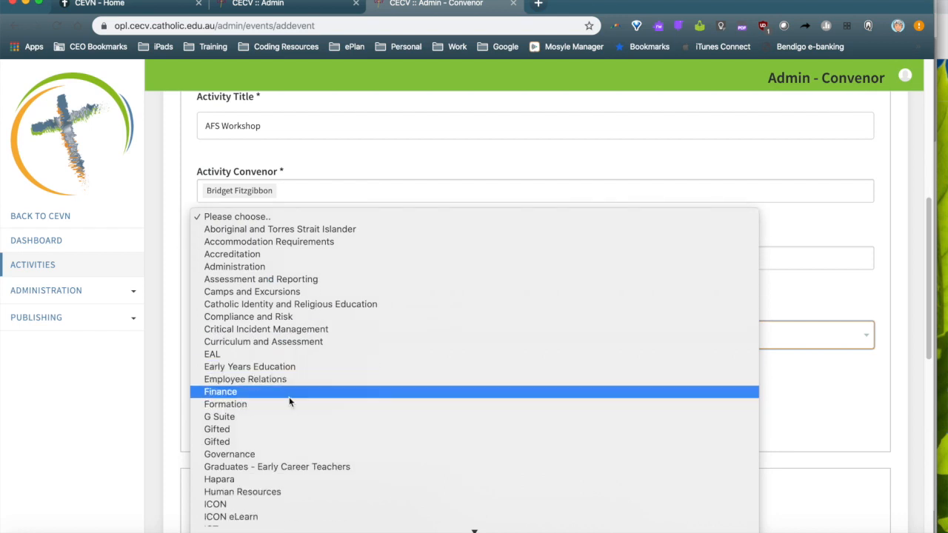
pyautogui.click(289, 397)
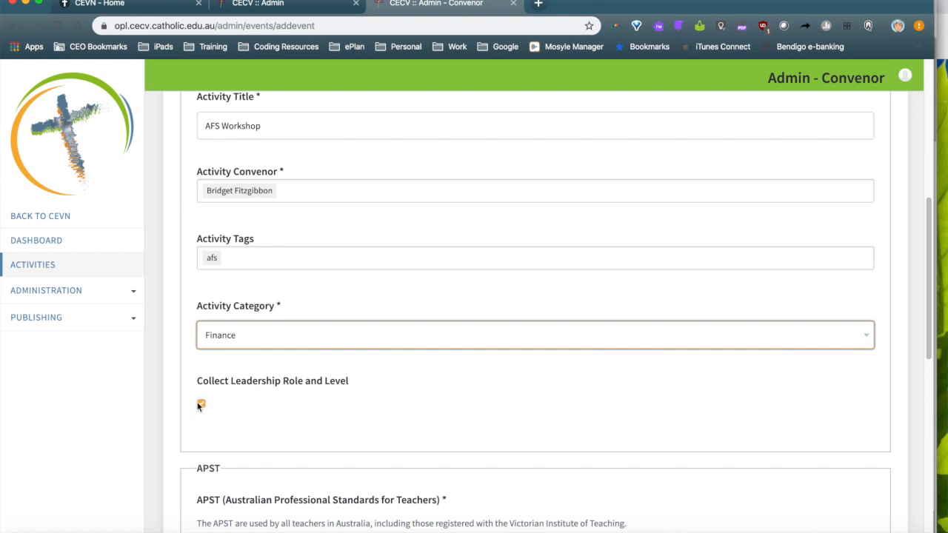
pyautogui.scroll(-5, 289, 333)
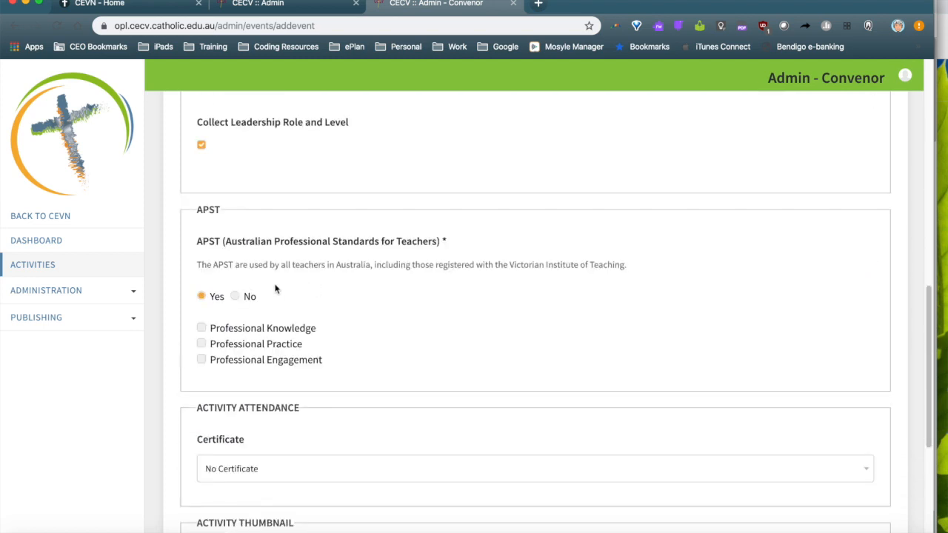
pyautogui.click(235, 296)
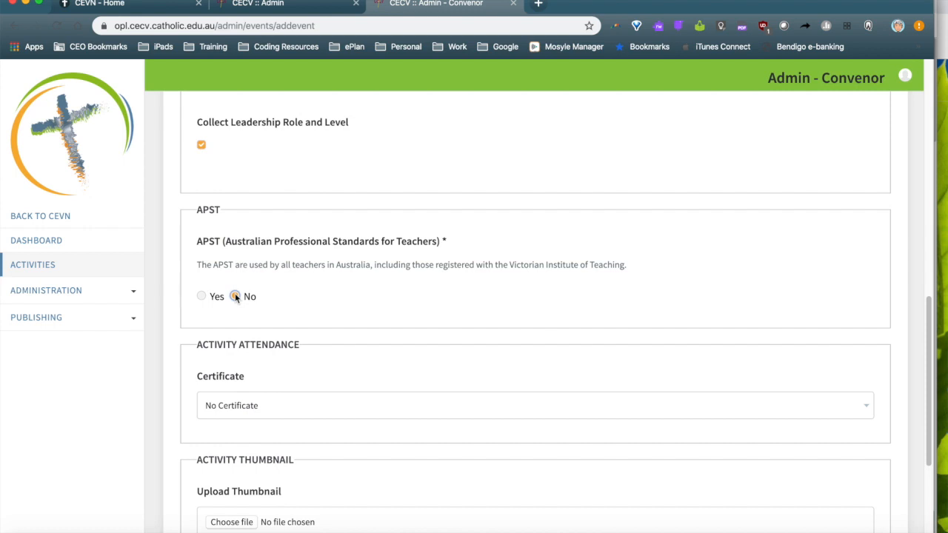
# Try APST set to Yes with Professional Knowledge standard 1 and Professional Practice standard 4, and return the option to No
pyautogui.click(202, 296)
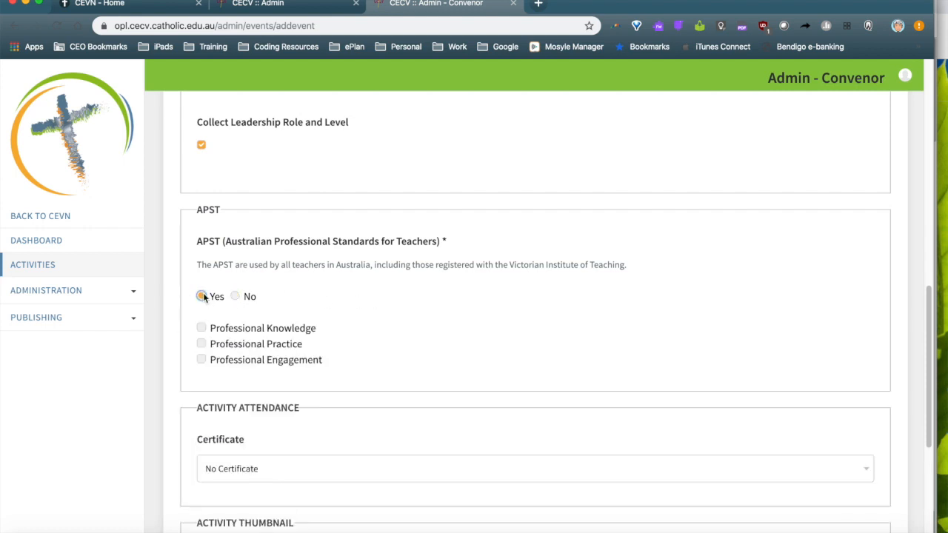
pyautogui.click(201, 327)
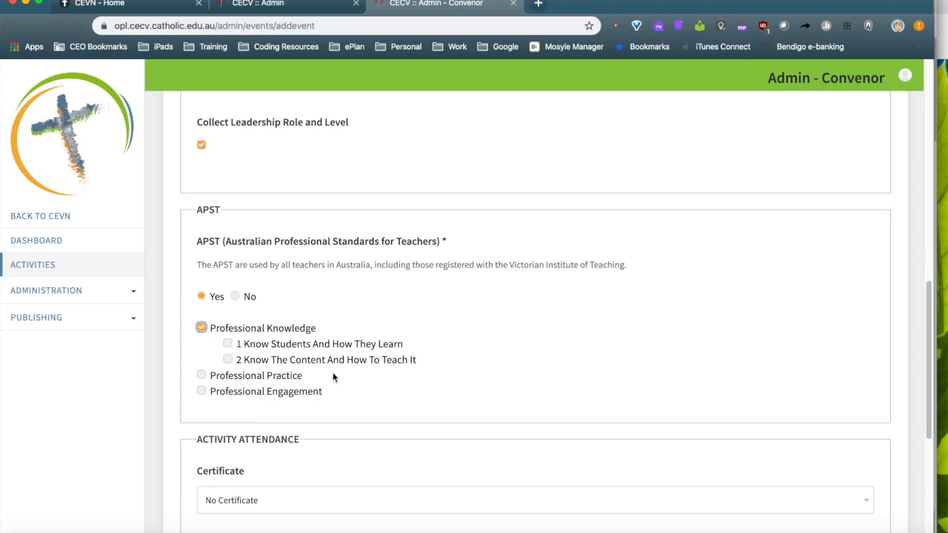
pyautogui.click(228, 344)
pyautogui.click(201, 376)
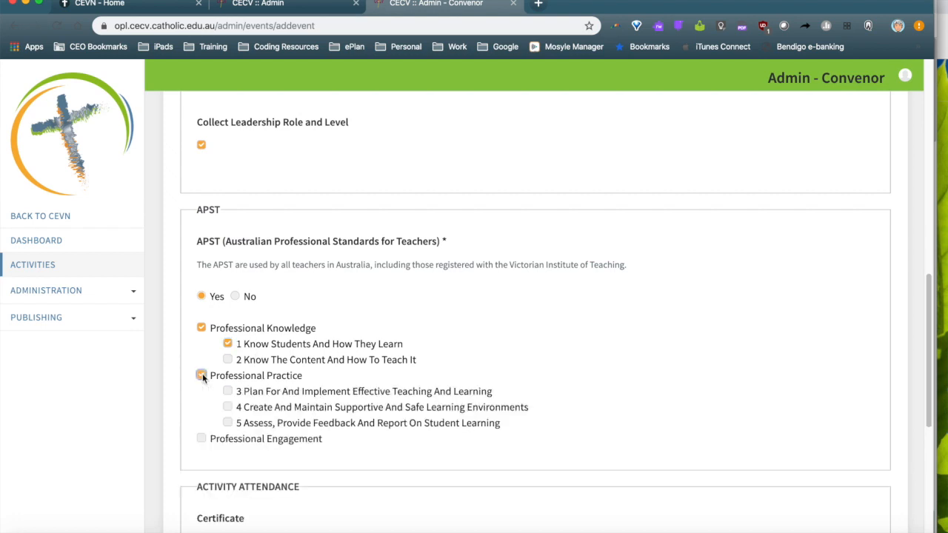
pyautogui.click(227, 408)
pyautogui.click(234, 296)
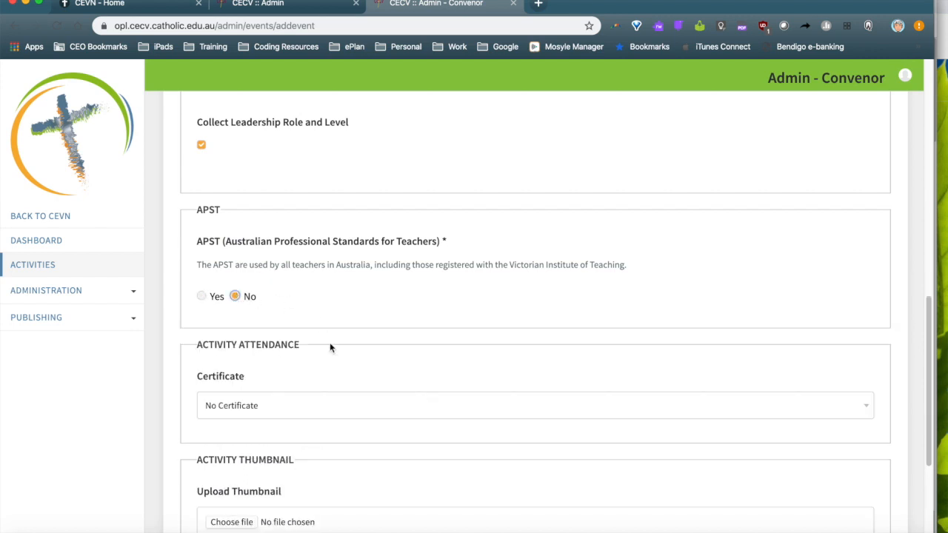
# Choose one management user from the list as the activity's approver
pyautogui.scroll(-4, 299, 412)
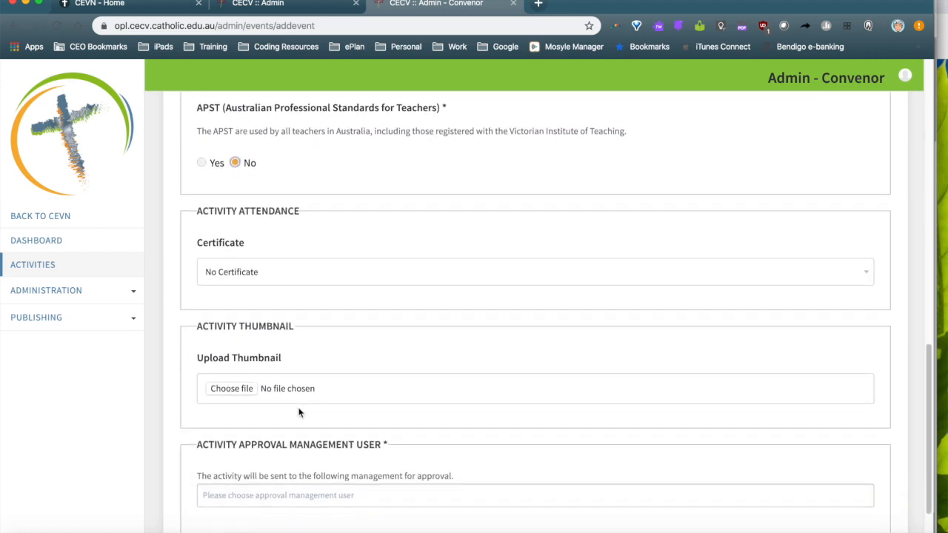
pyautogui.scroll(-2, 347, 346)
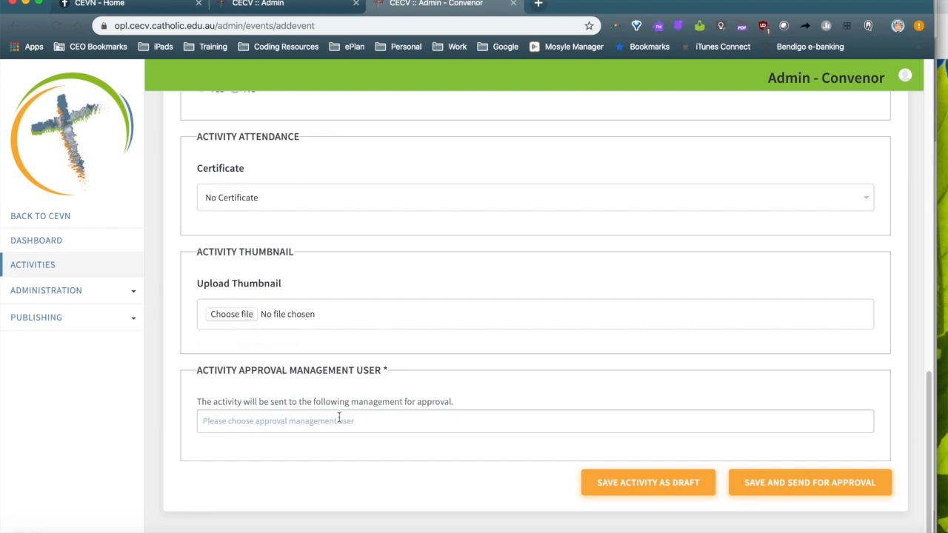
pyautogui.click(258, 427)
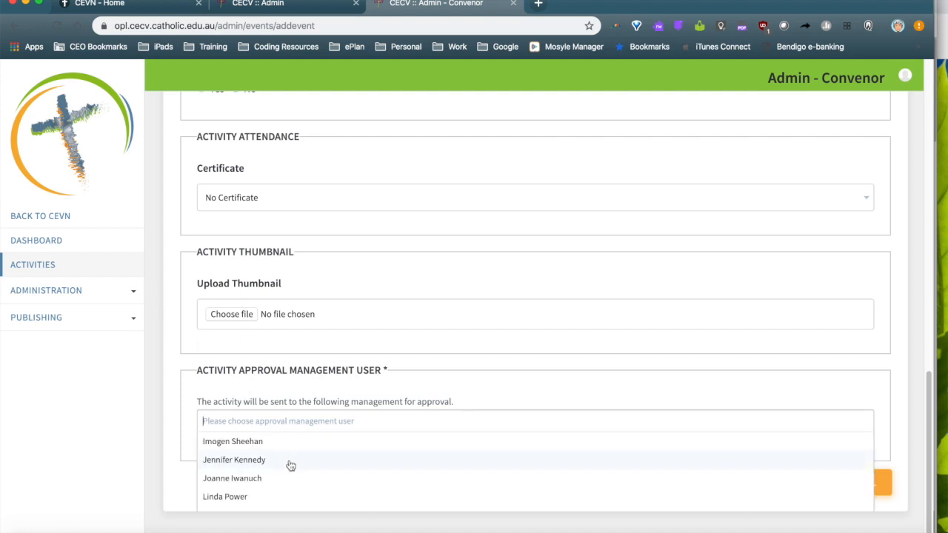
pyautogui.click(257, 460)
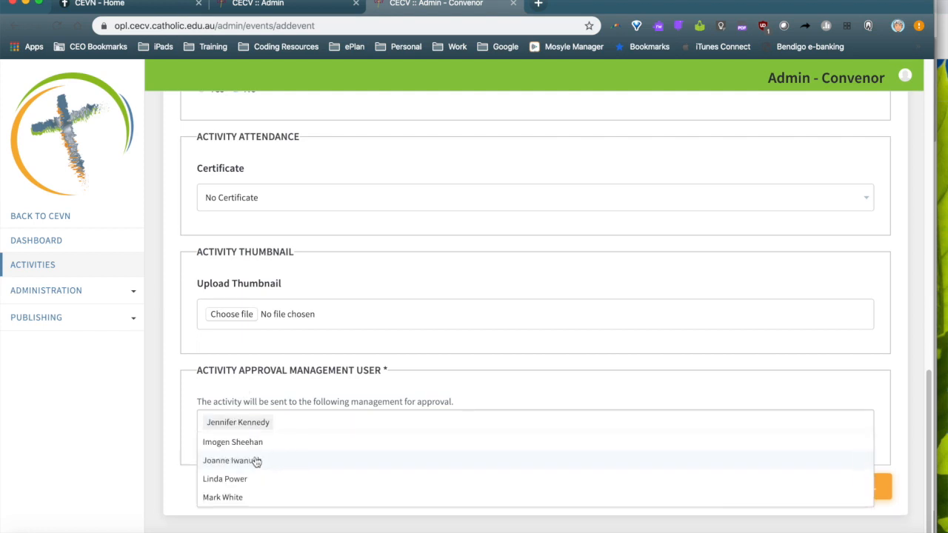
pyautogui.click(405, 383)
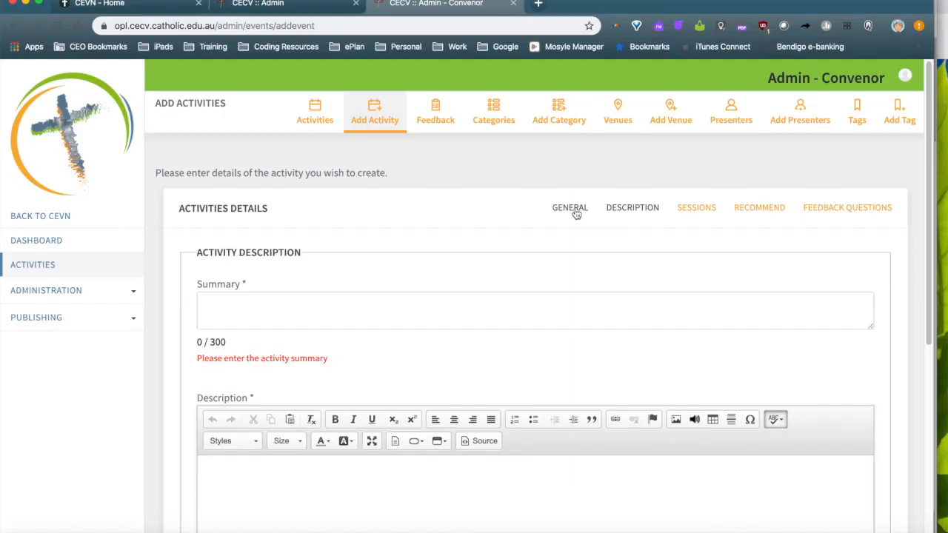
# Fill in the activity summary with "AFS Workshop" and the description with "auefgi she foisaep fjap edefo"
pyautogui.click(220, 309)
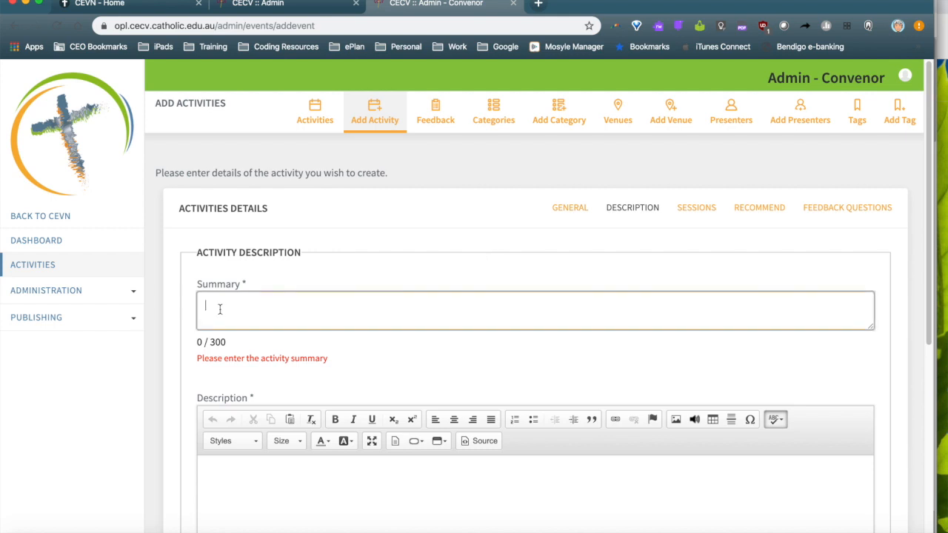
pyautogui.write('AFS')
pyautogui.write('Workshop')
pyautogui.press('Tab')
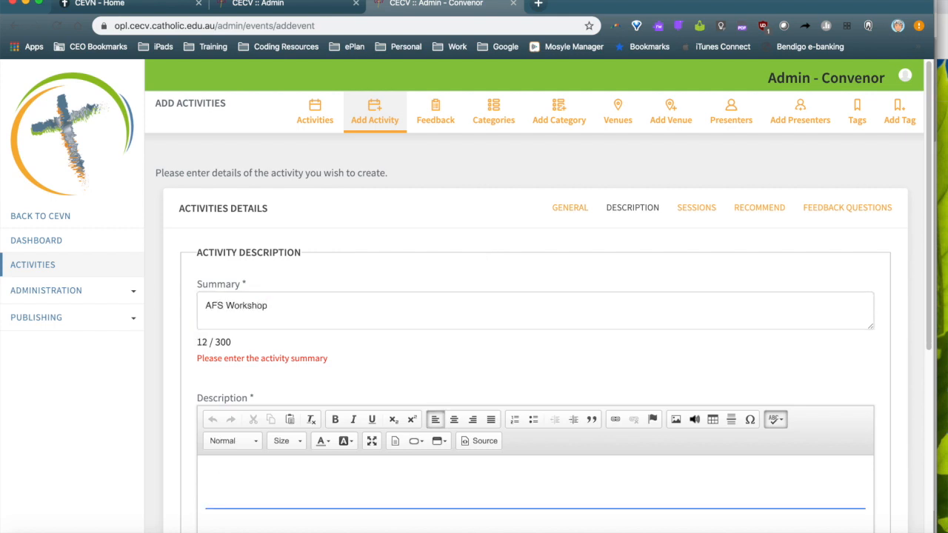
pyautogui.write('auefgi she foisaep fjap edefo')
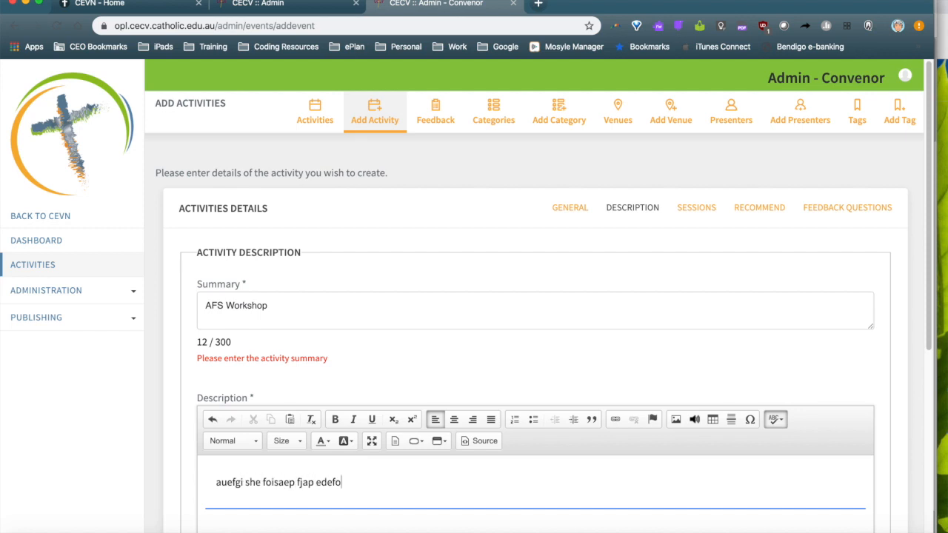
pyautogui.scroll(-5, 481, 372)
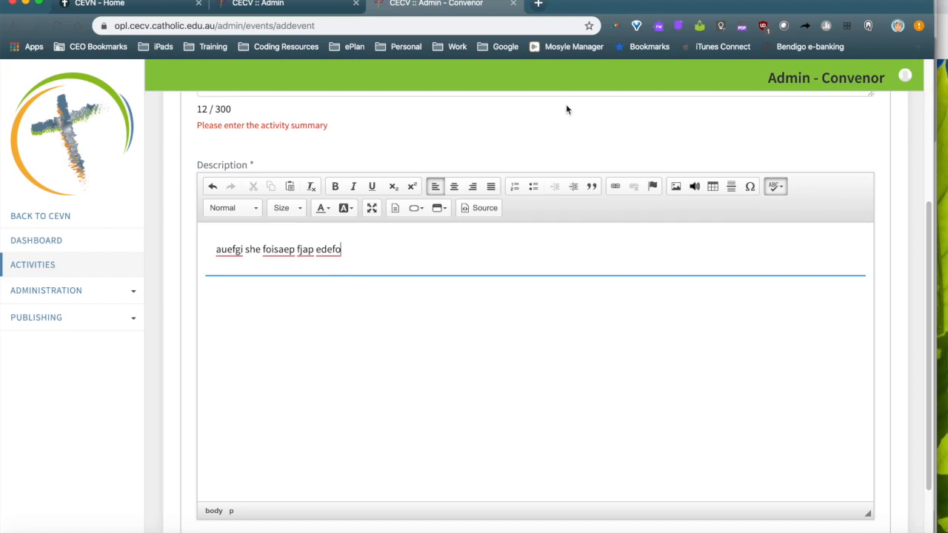
# Set Session 1 to a maximum of 40 attendees at CEO Sandhurst, Bendigo, in De Campo Hall, with No Presenter
pyautogui.scroll(5, 543, 137)
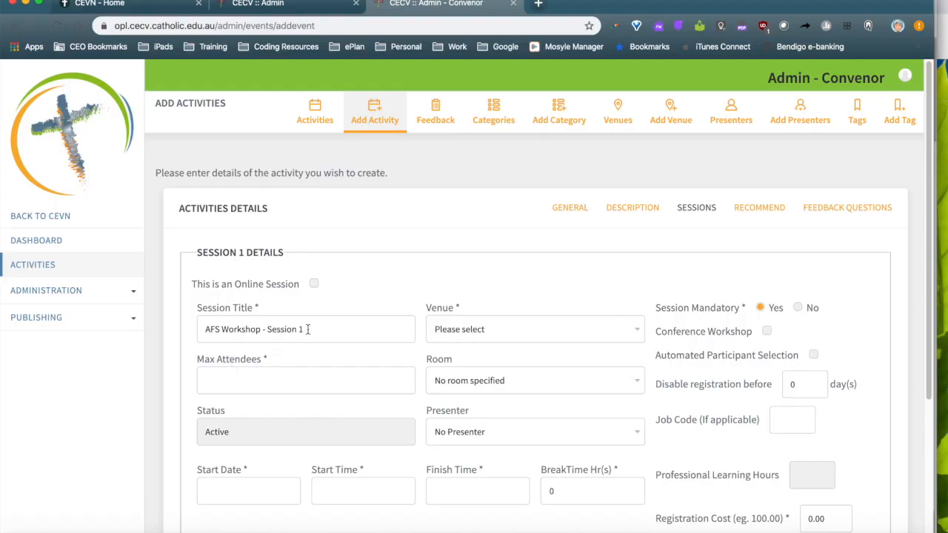
pyautogui.click(260, 381)
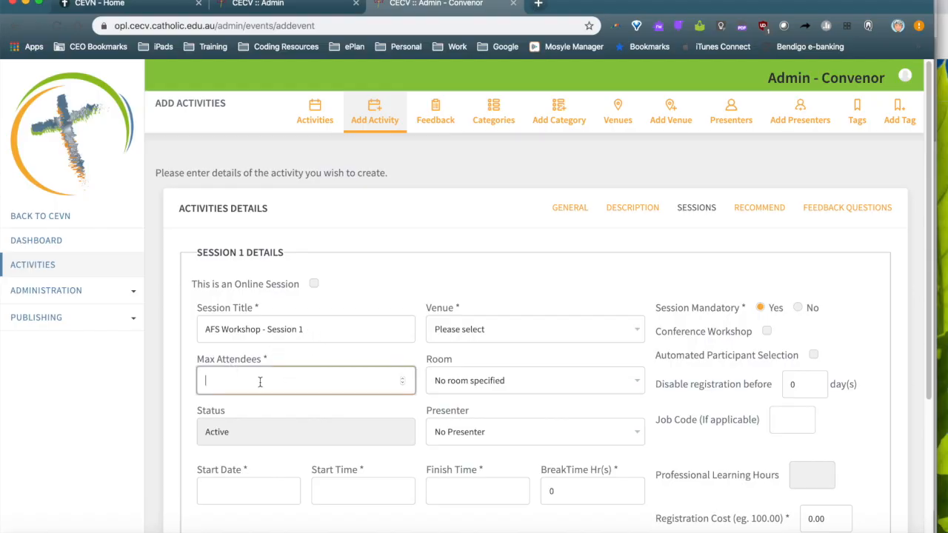
pyautogui.write('40')
pyautogui.click(635, 330)
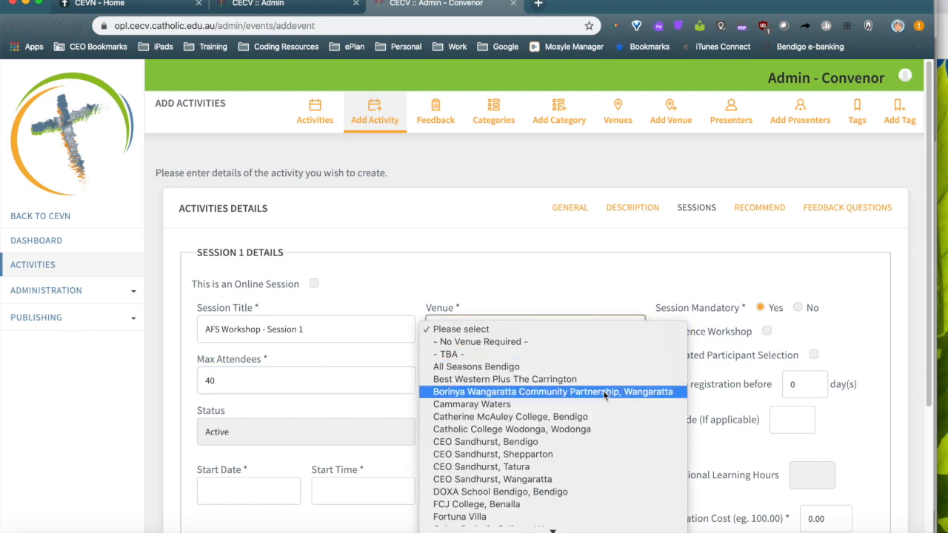
pyautogui.click(539, 442)
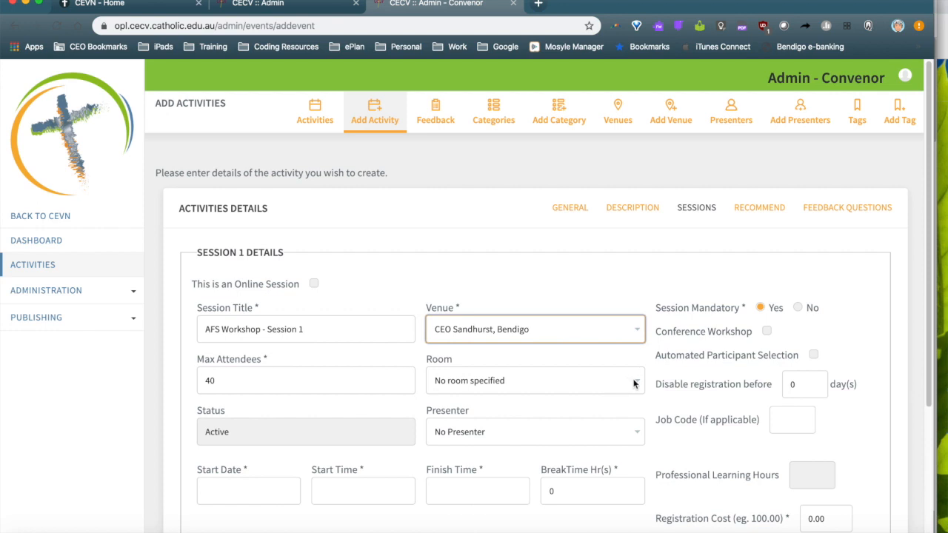
pyautogui.click(633, 382)
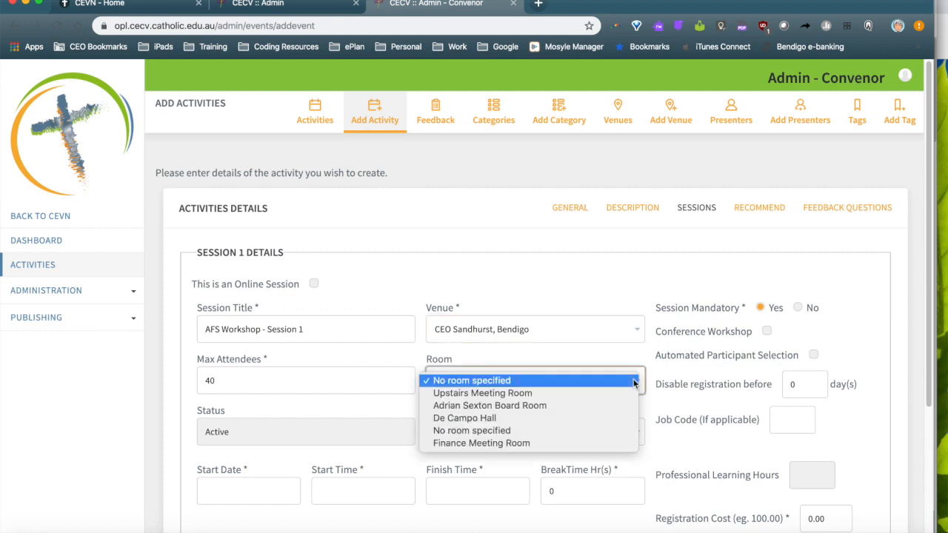
pyautogui.click(580, 419)
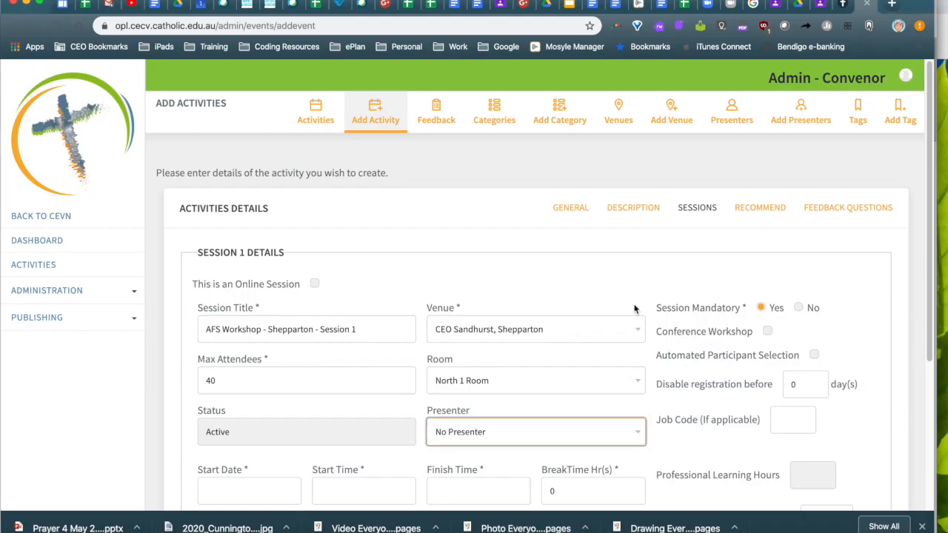
pyautogui.click(639, 436)
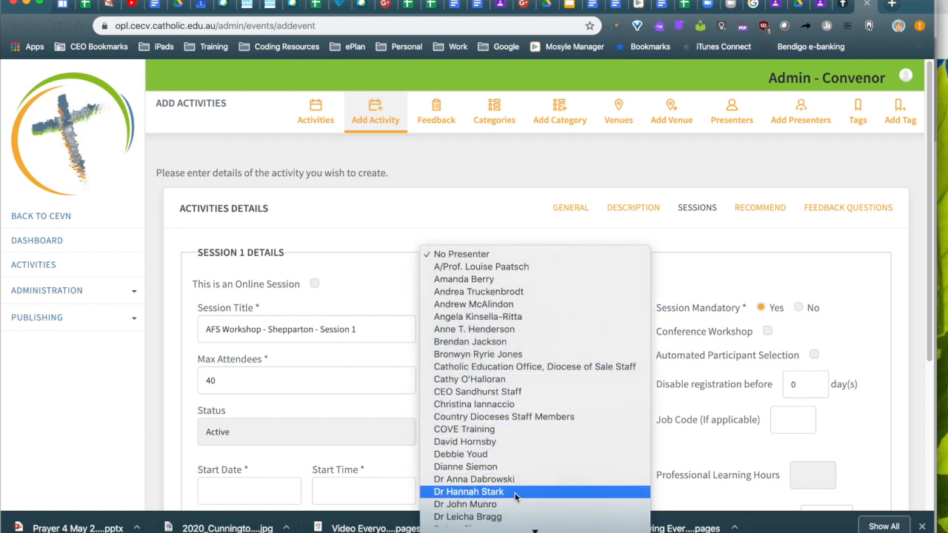
pyautogui.click(528, 392)
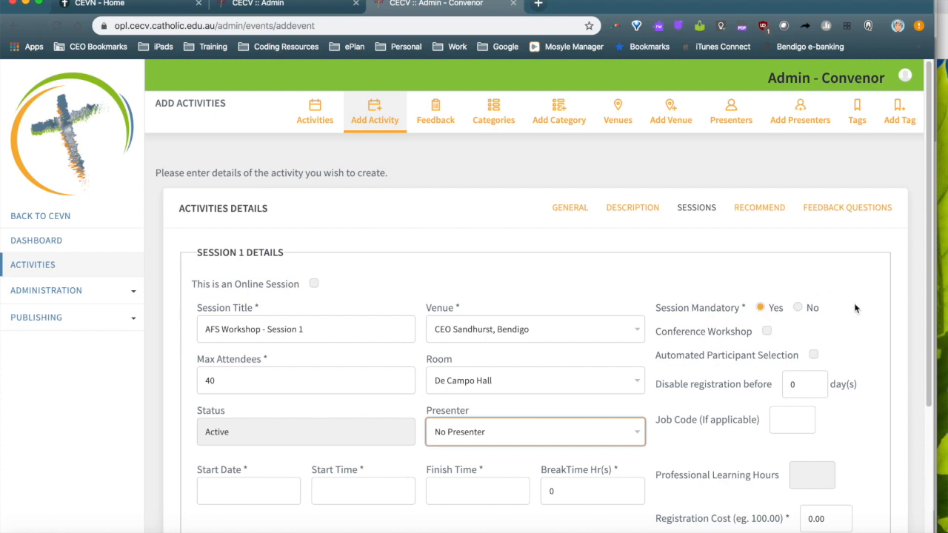
# Enable Automated Participant Selection for Session 1
pyautogui.scroll(-1, 853, 341)
pyautogui.scroll(-2, 852, 342)
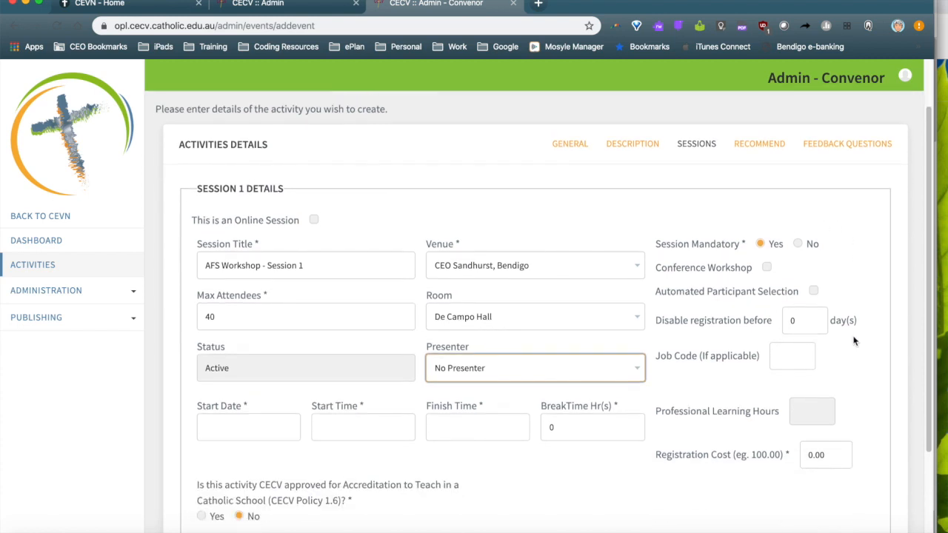
pyautogui.click(813, 291)
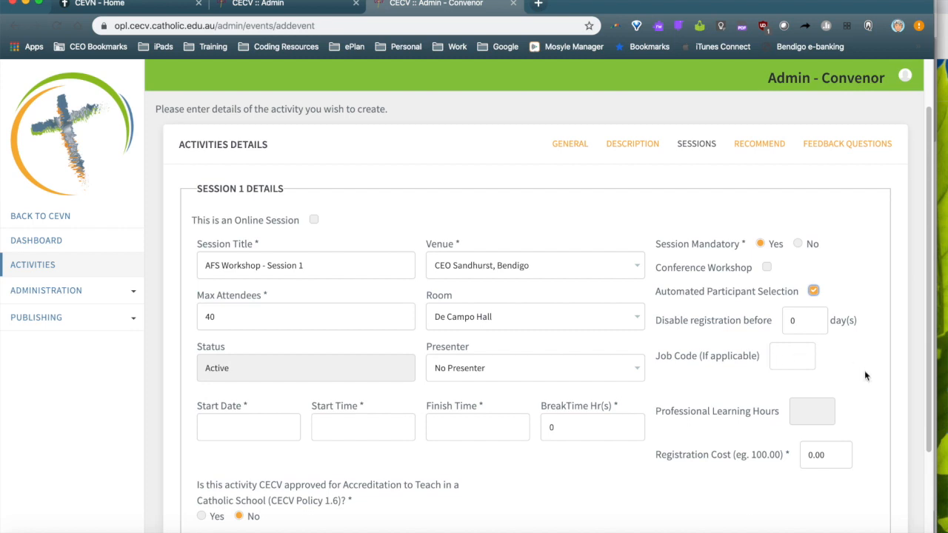
# Schedule Session 1 for 15/05/2020, starting at 09:00 and finishing at 15:30
pyautogui.scroll(-1, 864, 370)
pyautogui.scroll(-3, 864, 370)
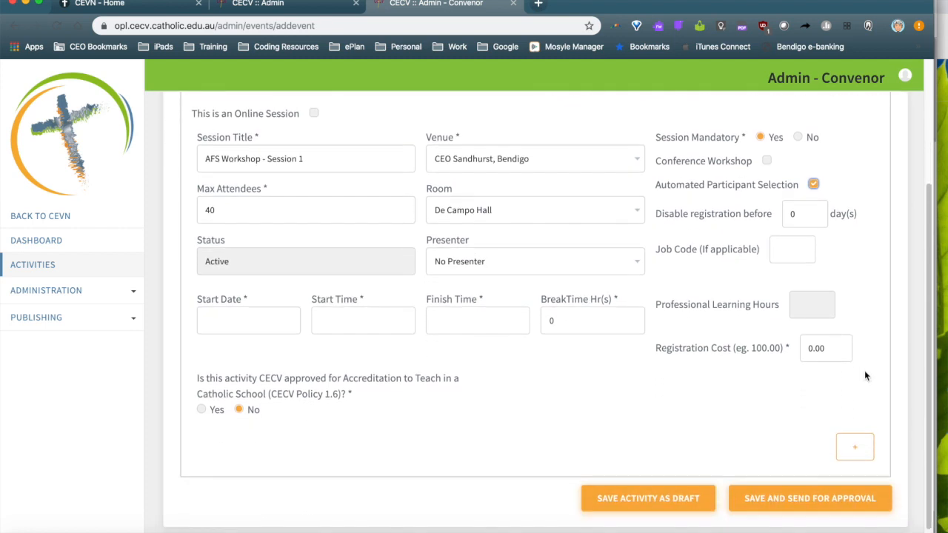
pyautogui.click(250, 318)
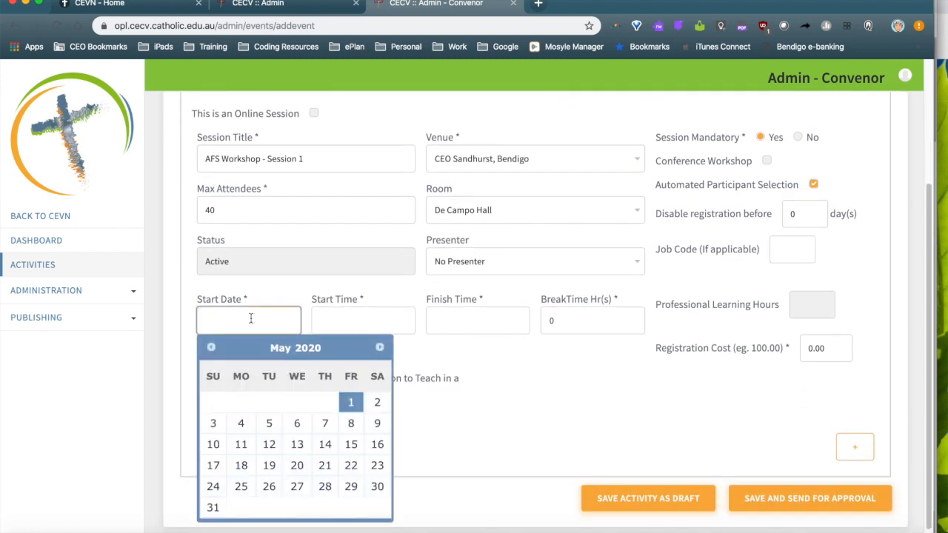
pyautogui.click(351, 444)
pyautogui.click(334, 319)
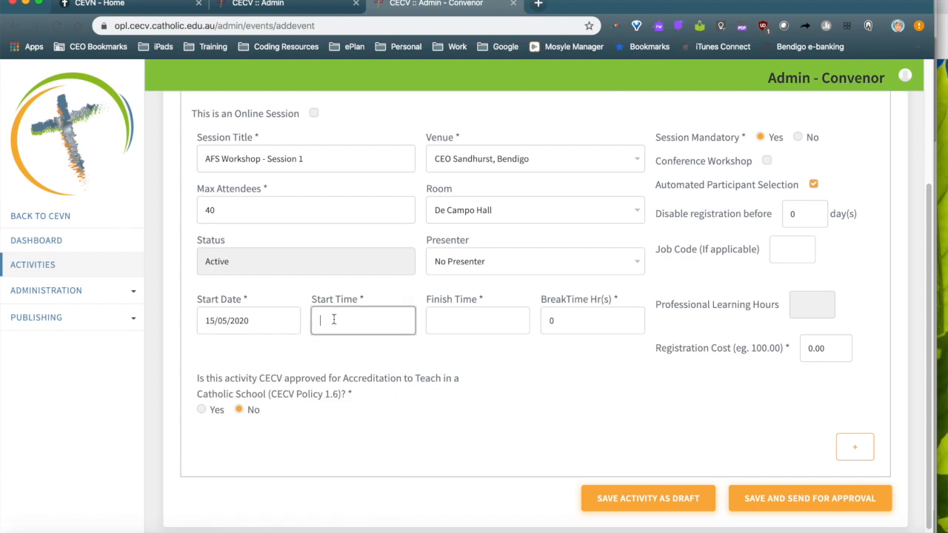
pyautogui.write('09:00')
pyautogui.click(446, 323)
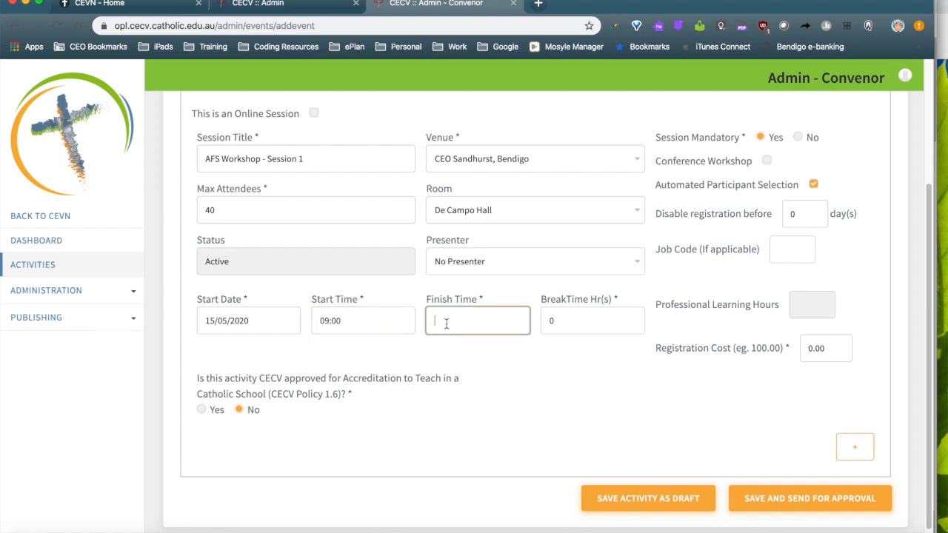
pyautogui.write('15:30')
pyautogui.press('Tab')
pyautogui.click(639, 356)
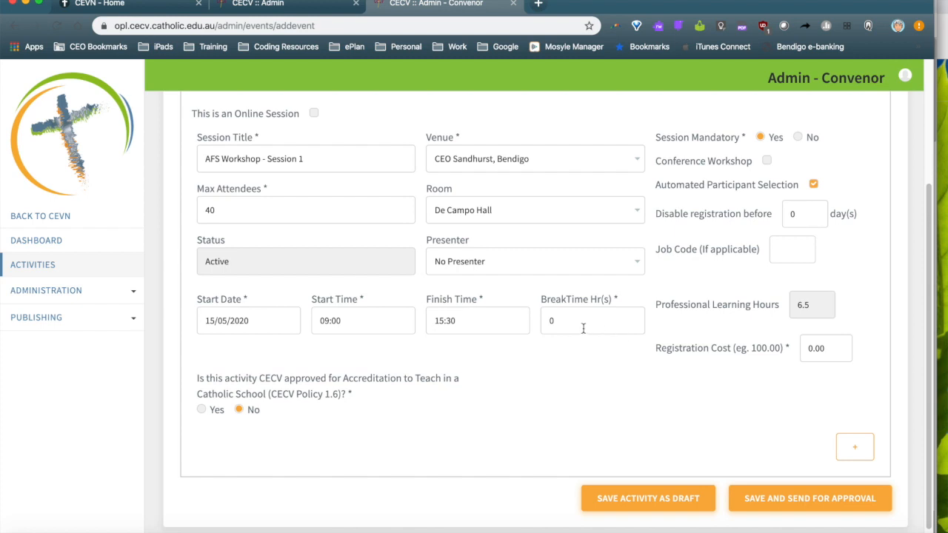
# Set Session 1's break time to 1 hour
pyautogui.doubleClick(543, 321)
pyautogui.write('1')
pyautogui.click(635, 393)
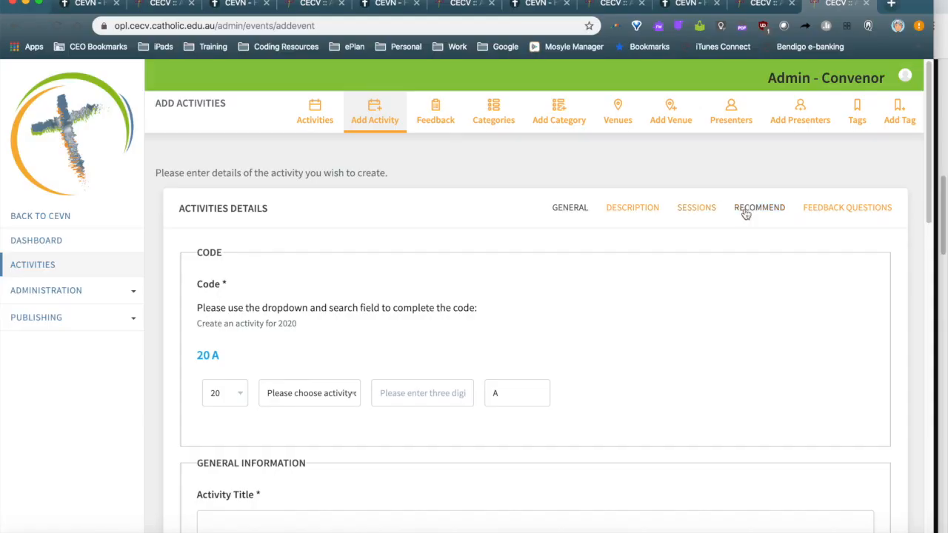
# In the activity's recommend profile, deselect all school groups and select only Sandhurst
pyautogui.click(745, 214)
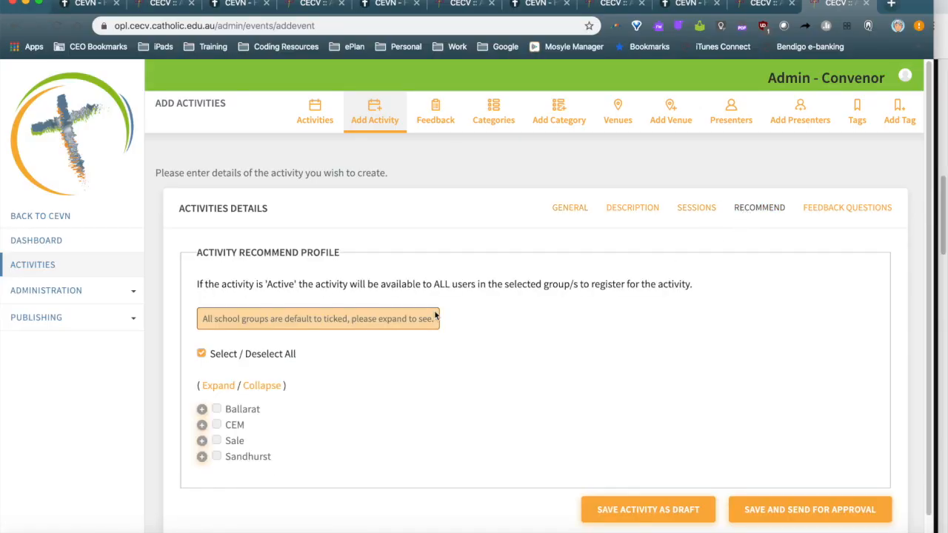
pyautogui.click(201, 354)
pyautogui.click(202, 354)
pyautogui.click(201, 354)
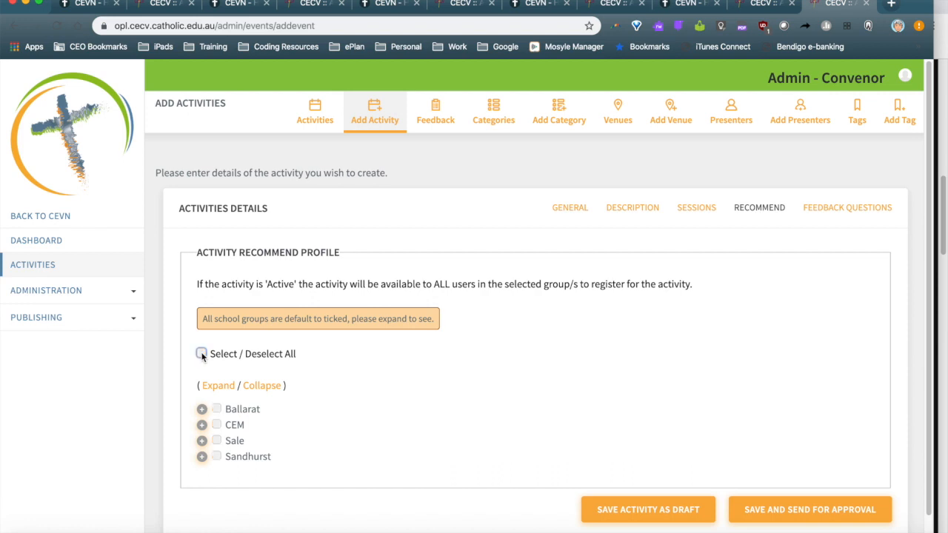
pyautogui.click(218, 459)
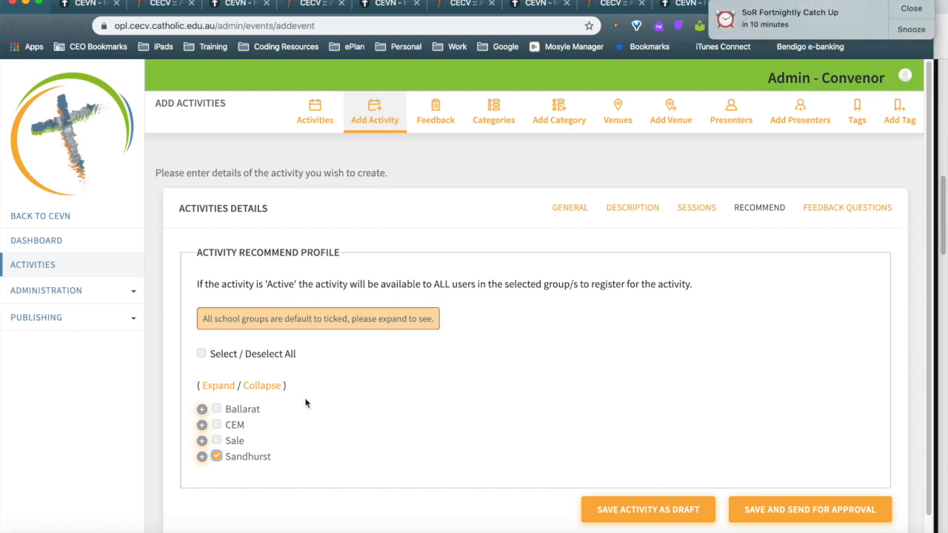
# Try adding Sale and Ballarat to the recommended groups, and deselect both again
pyautogui.click(216, 440)
pyautogui.click(216, 410)
pyautogui.click(216, 409)
pyautogui.click(216, 440)
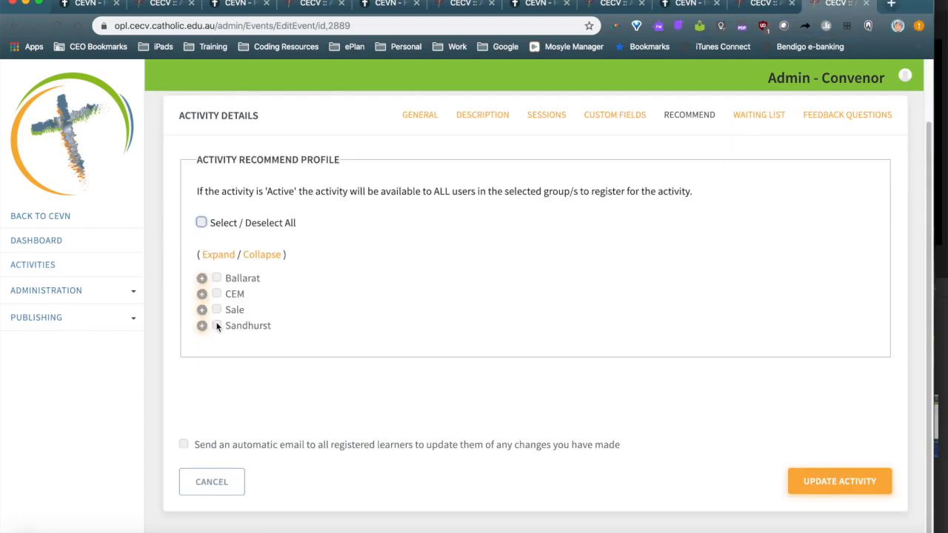
# Expand the Sandhurst group, select Goulburn Valley Deanery within it, and expand the deanery's school levels
pyautogui.click(216, 326)
pyautogui.click(216, 326)
pyautogui.click(202, 326)
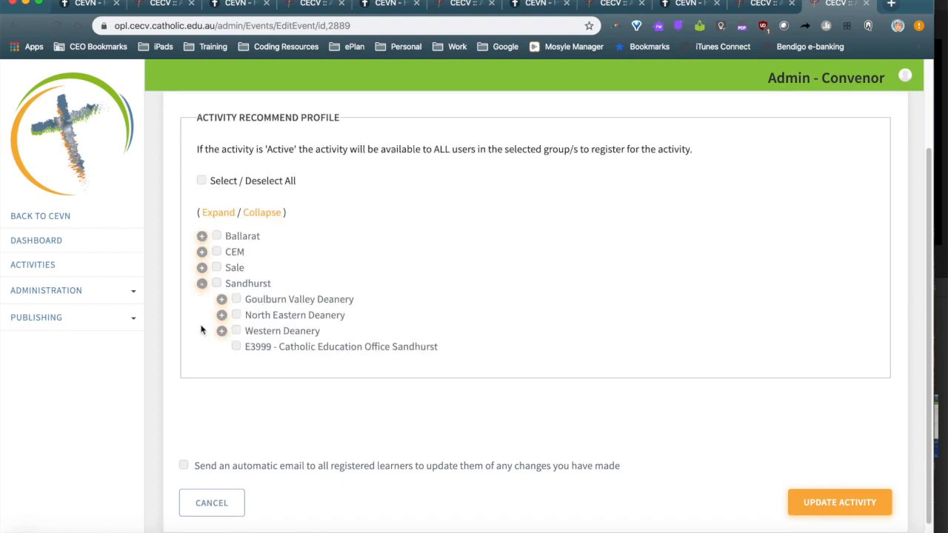
pyautogui.click(235, 298)
pyautogui.click(221, 299)
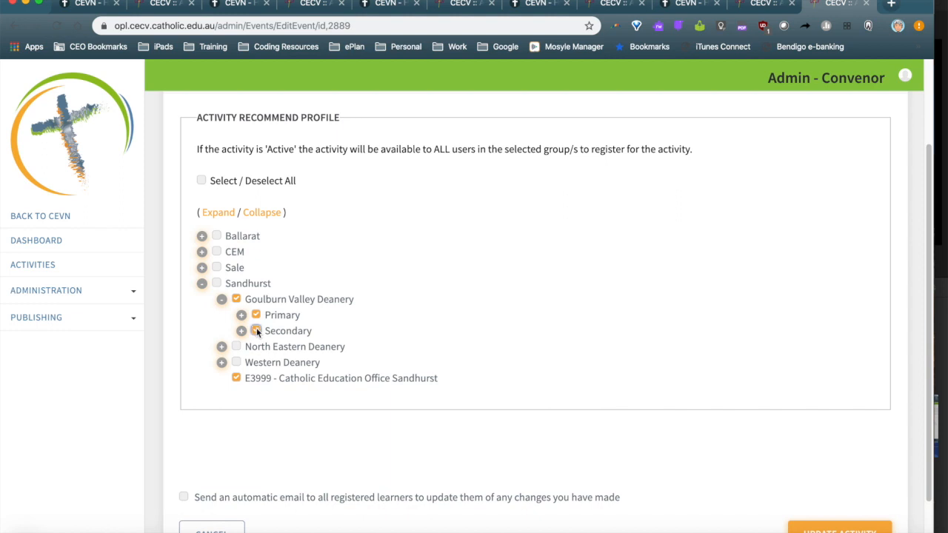
# Narrow the Goulburn Valley Deanery selection to its Primary schools and expand the school list
pyautogui.click(237, 298)
pyautogui.click(255, 315)
pyautogui.click(241, 314)
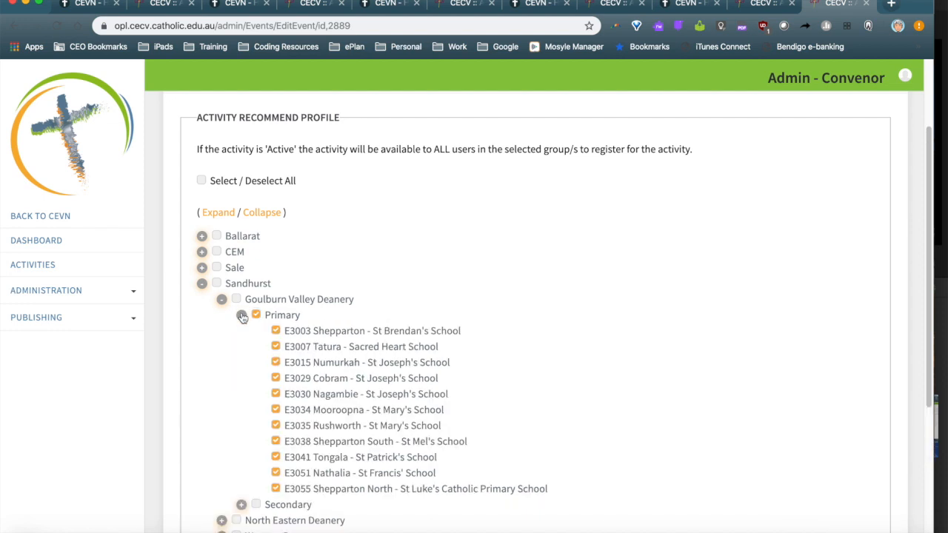
# Deselect the whole Primary group and recommend the activity only to E3015 Numurkah - St Joseph's School
pyautogui.click(256, 314)
pyautogui.click(275, 362)
pyautogui.scroll(-3, 519, 361)
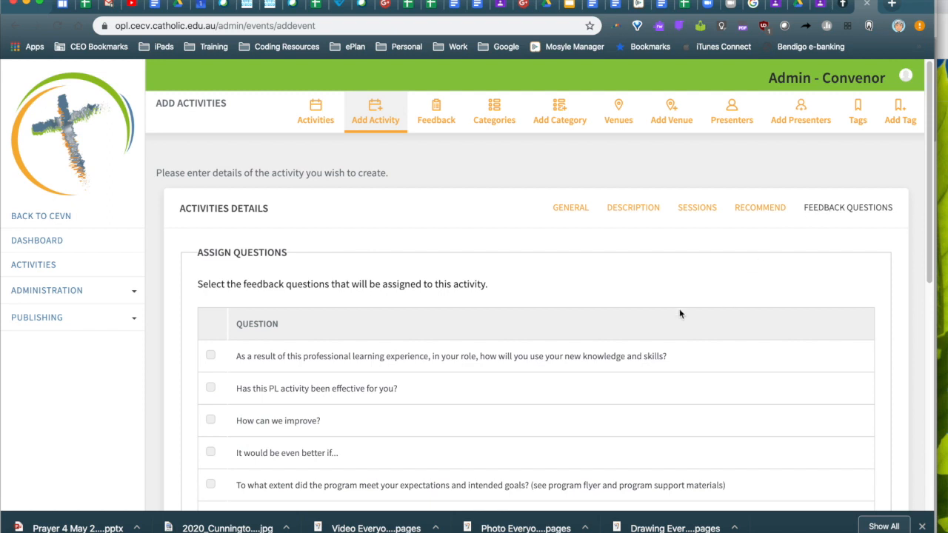
# Assign the feedback questions on using new knowledge and skills, "How can we improve?" and "It would be even better if..."
pyautogui.scroll(-3, 685, 363)
pyautogui.scroll(-2, 685, 362)
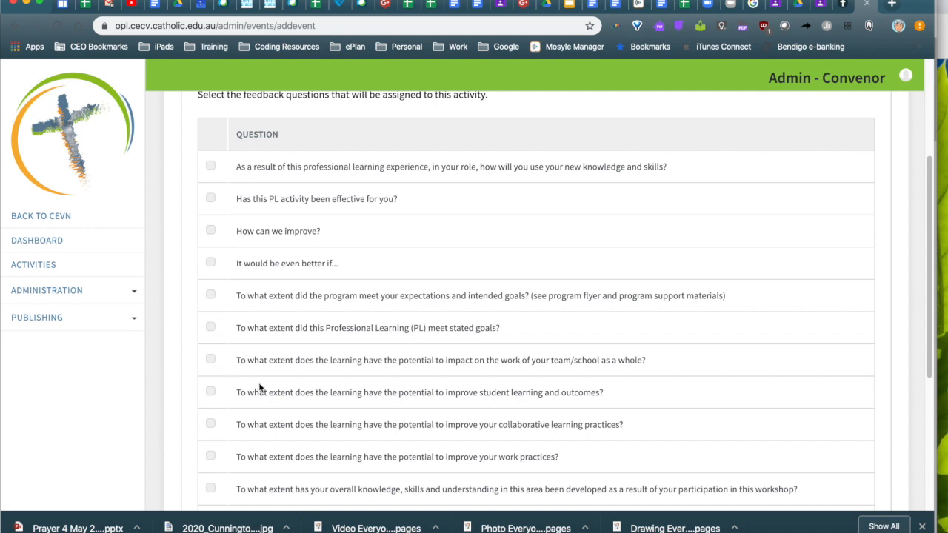
pyautogui.scroll(1, 208, 194)
pyautogui.click(210, 191)
pyautogui.click(211, 289)
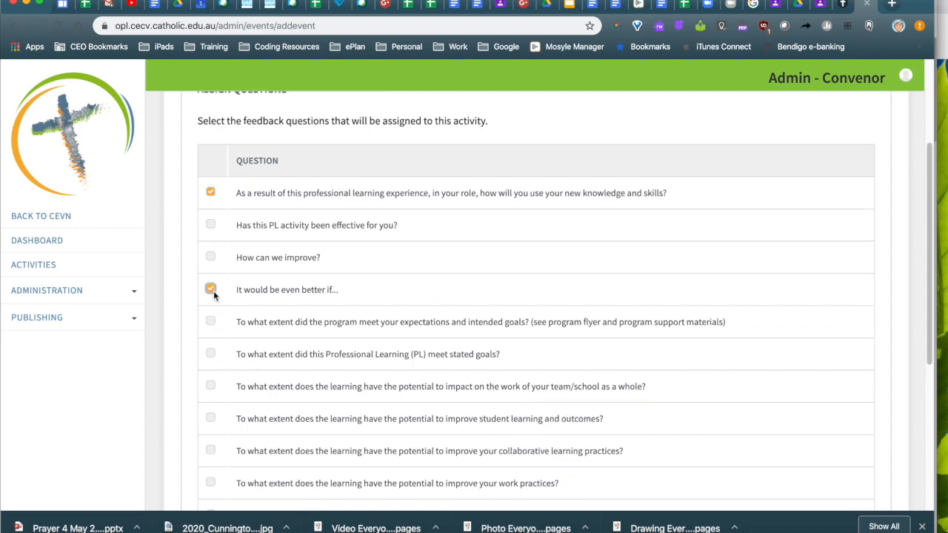
pyautogui.click(212, 259)
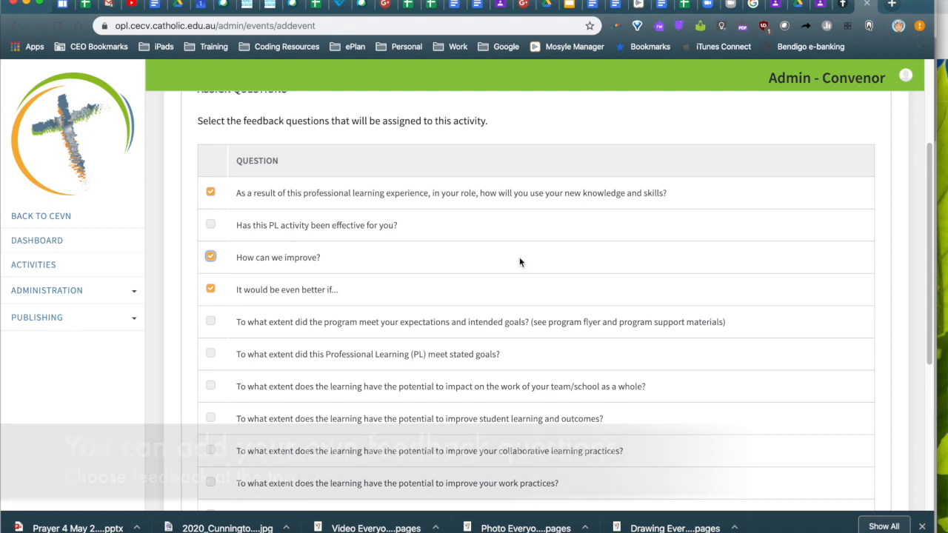
# Use both save options for the activity: save and send it for approval, and save it as a draft
pyautogui.scroll(3, 519, 259)
pyautogui.scroll(1, 519, 259)
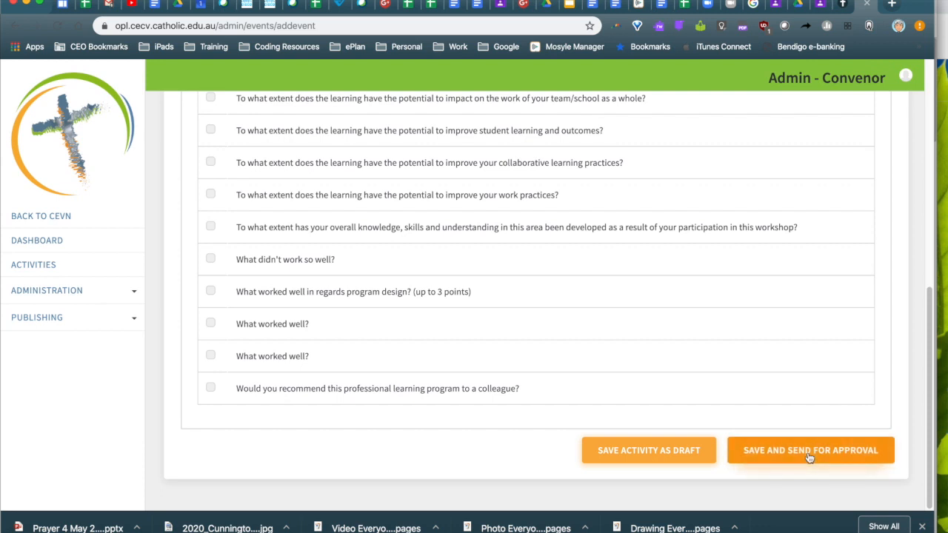
pyautogui.click(809, 450)
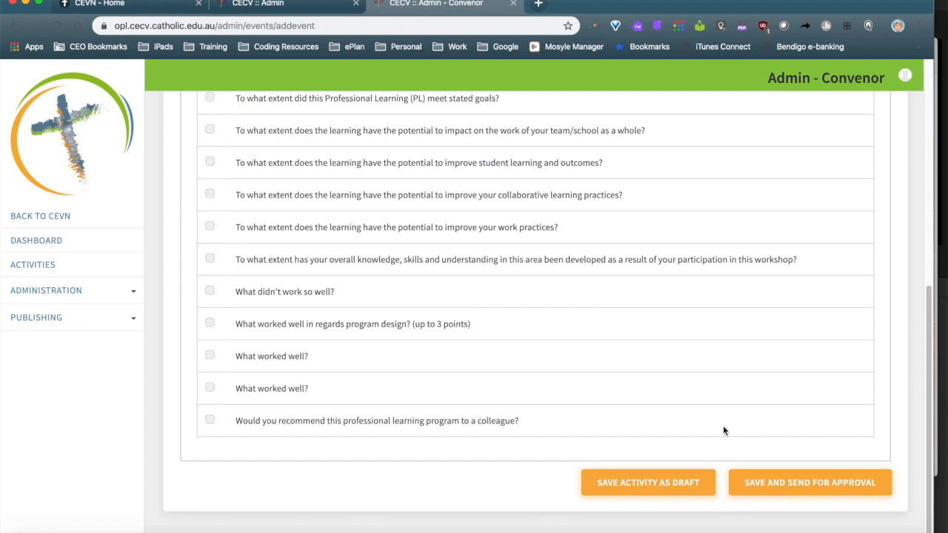
pyautogui.click(649, 484)
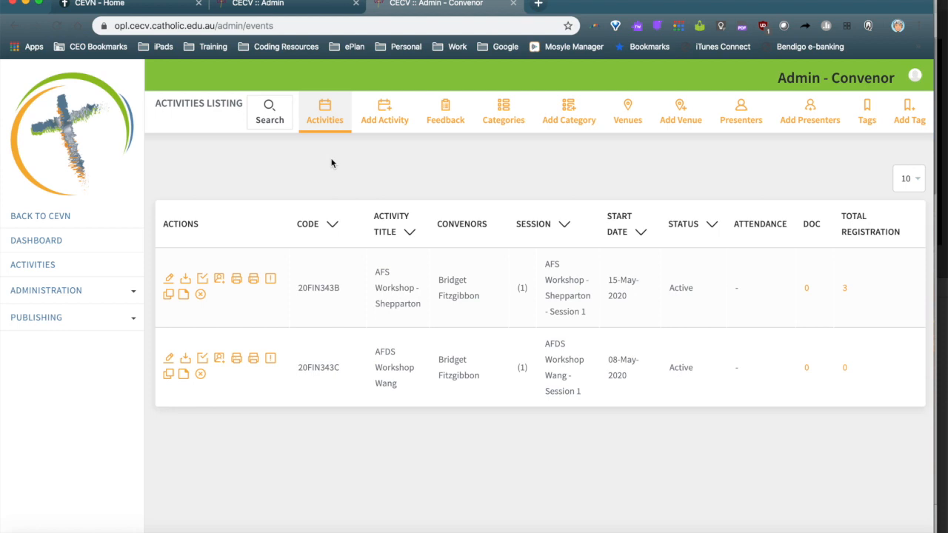
# Search the activities listing for convenor activities with Draft status
pyautogui.click(269, 121)
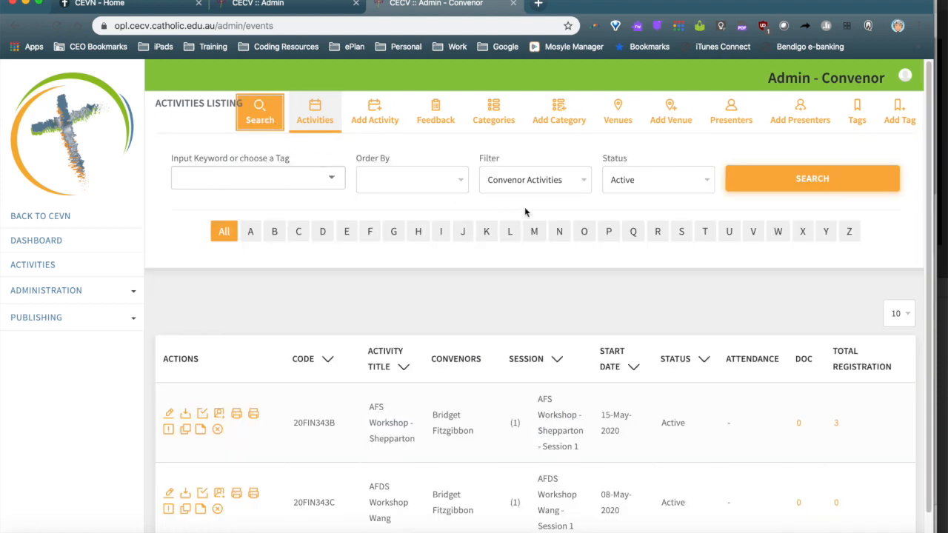
pyautogui.click(704, 183)
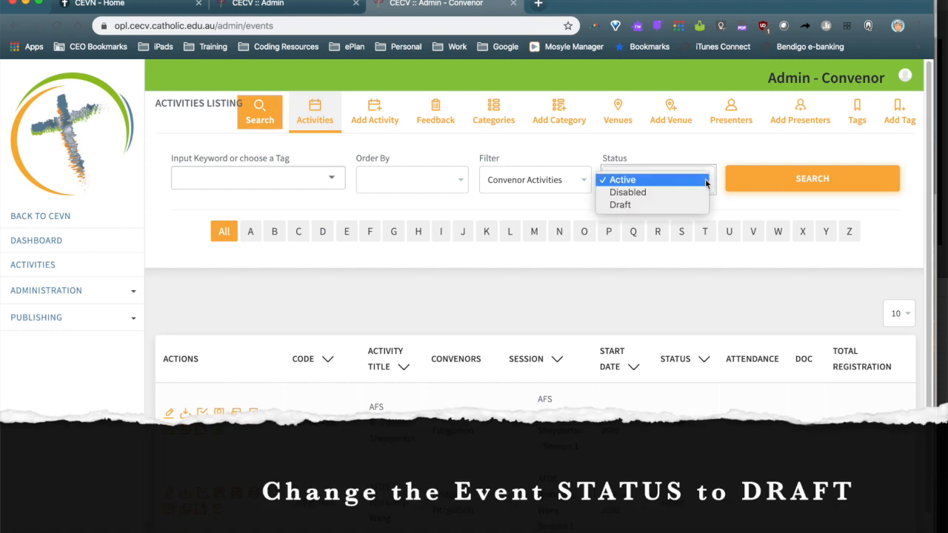
pyautogui.click(704, 205)
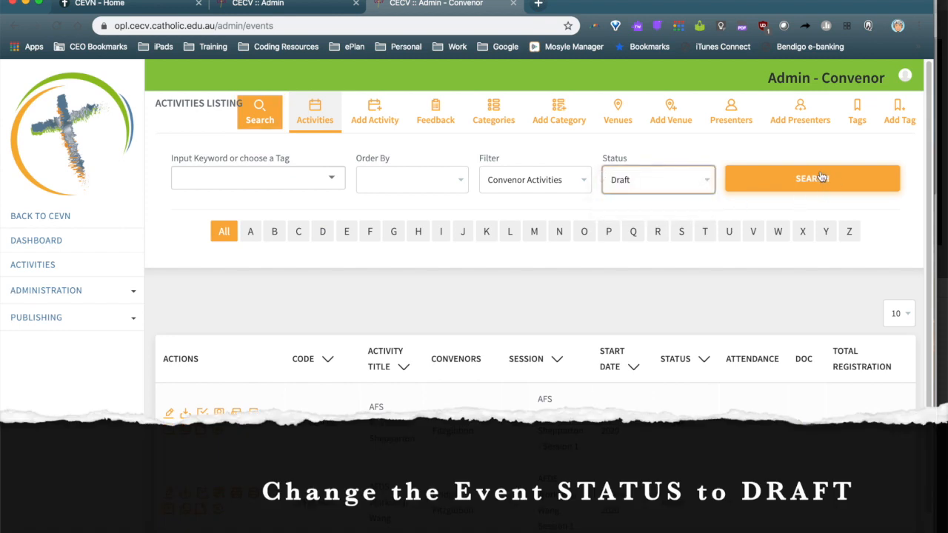
pyautogui.click(816, 180)
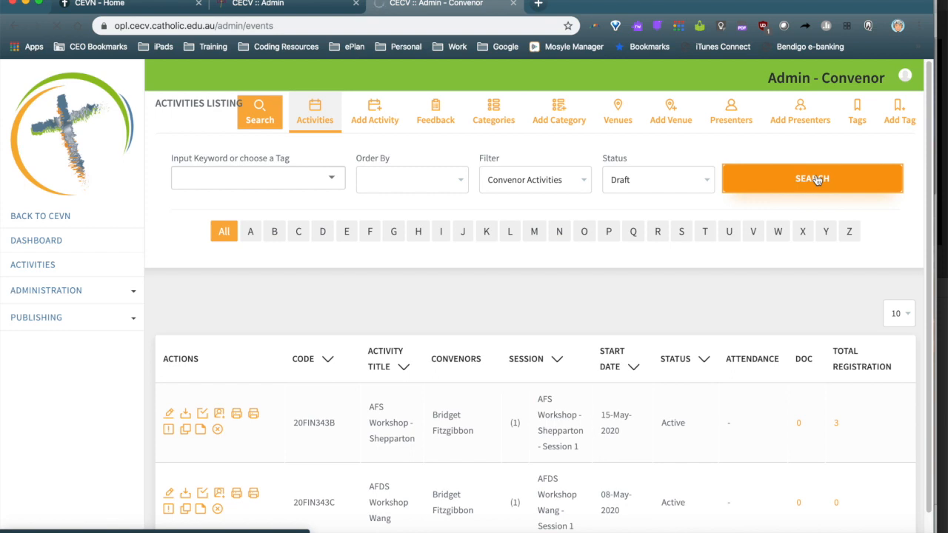
pyautogui.click(818, 181)
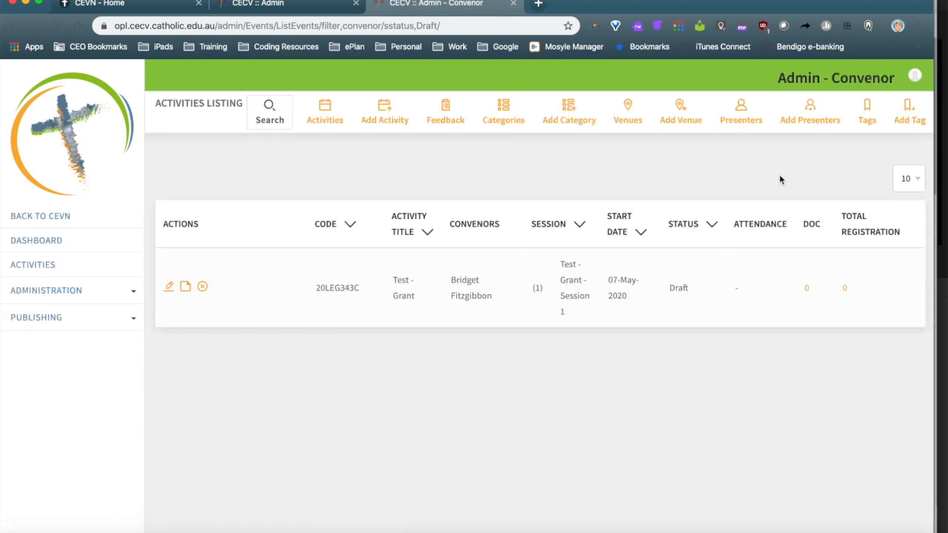
# Open the draft activity 20LEG343C for editing and show its custom fields
pyautogui.click(172, 287)
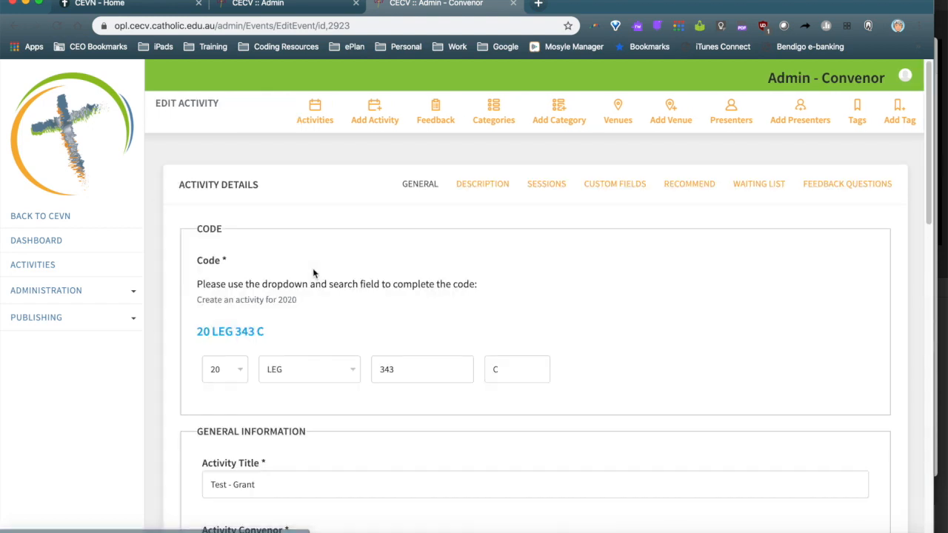
pyautogui.click(610, 182)
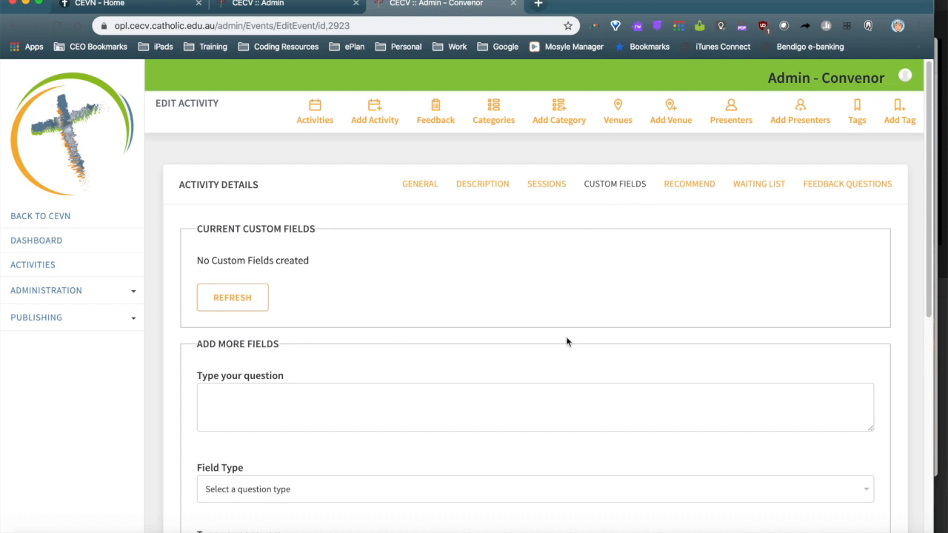
pyautogui.scroll(-3, 567, 341)
pyautogui.scroll(1, 567, 341)
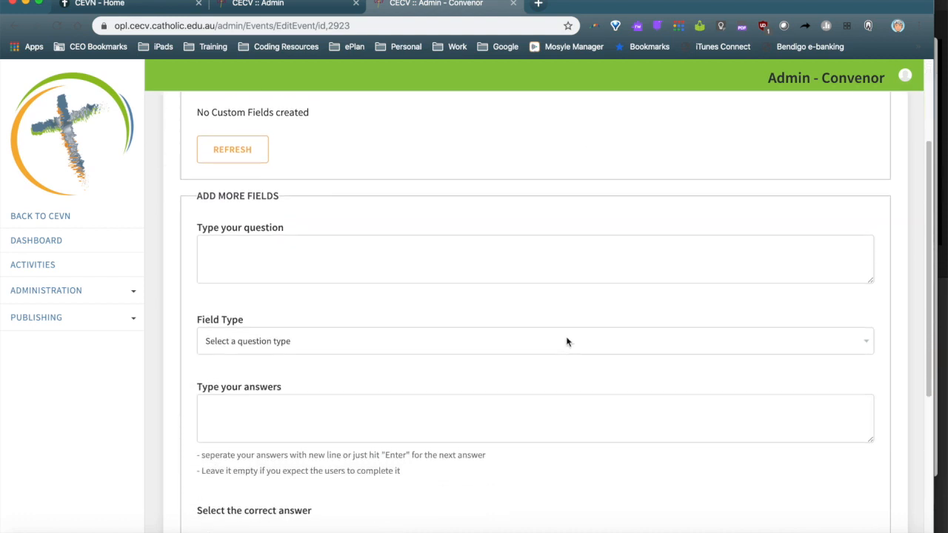
# In the activity open in the other Admin tab, enter the custom field question "What accommodation would you prefer?"
pyautogui.press('super+w')
pyautogui.scroll(-1, 514, 328)
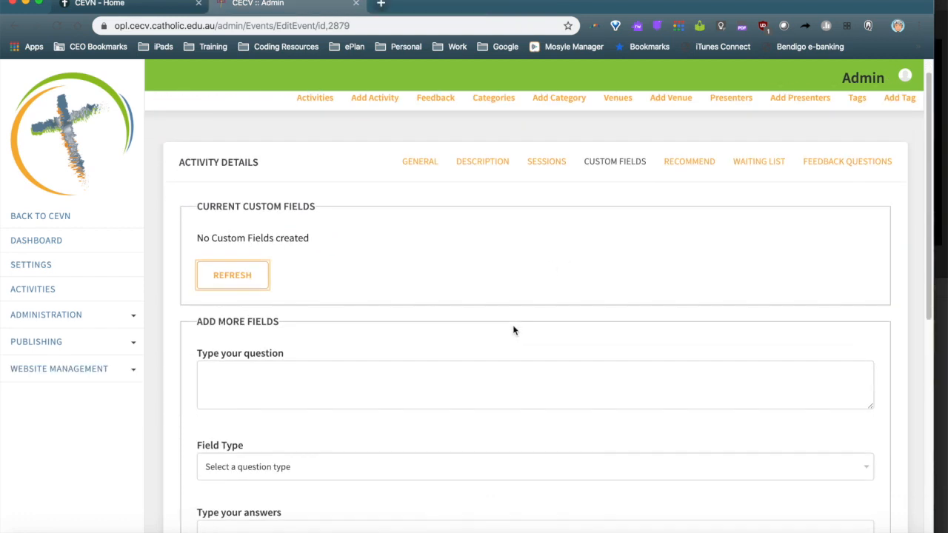
pyautogui.scroll(-4, 514, 330)
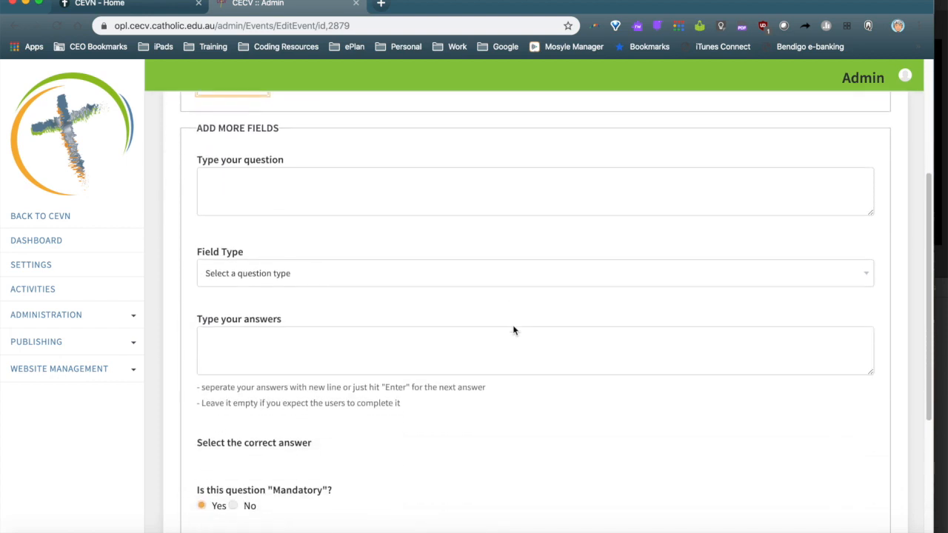
pyautogui.click(219, 173)
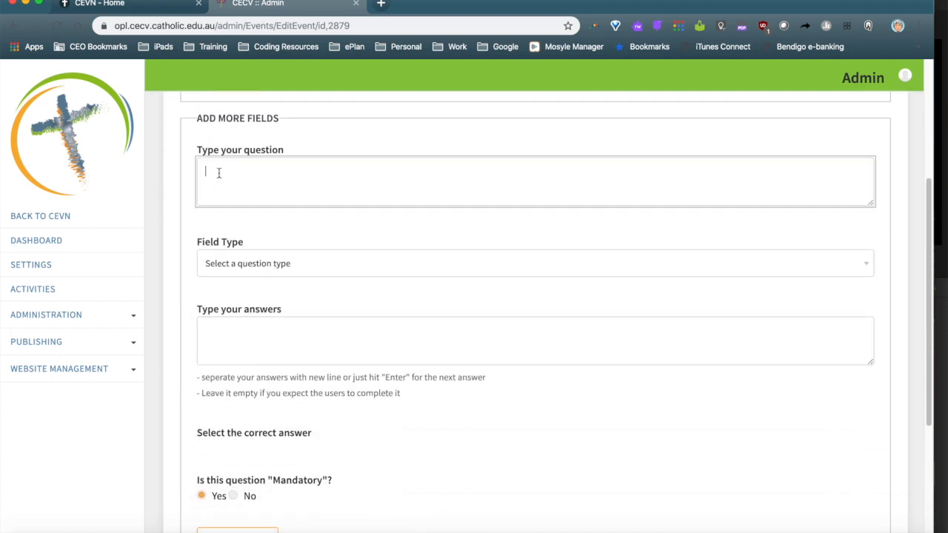
pyautogui.write('What a')
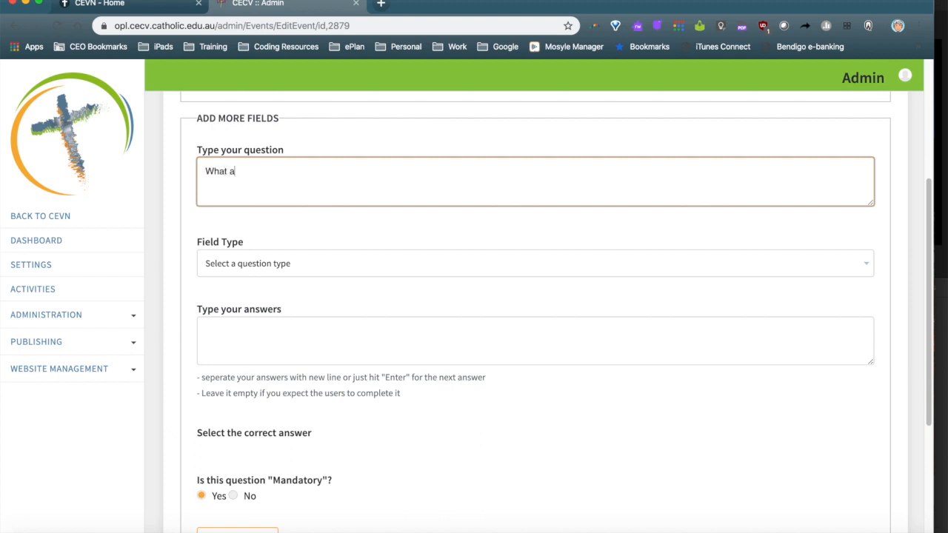
pyautogui.write('ccommodation would you')
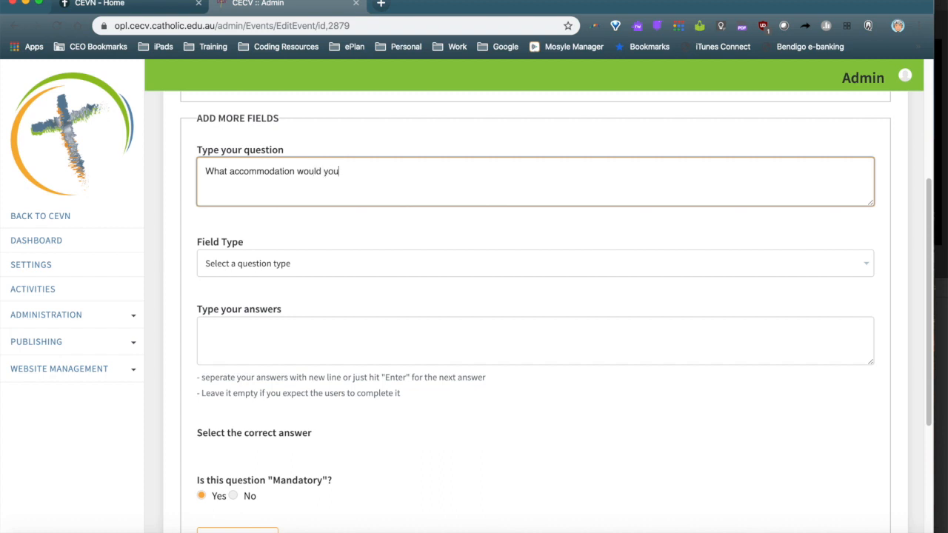
pyautogui.write(' prefer?')
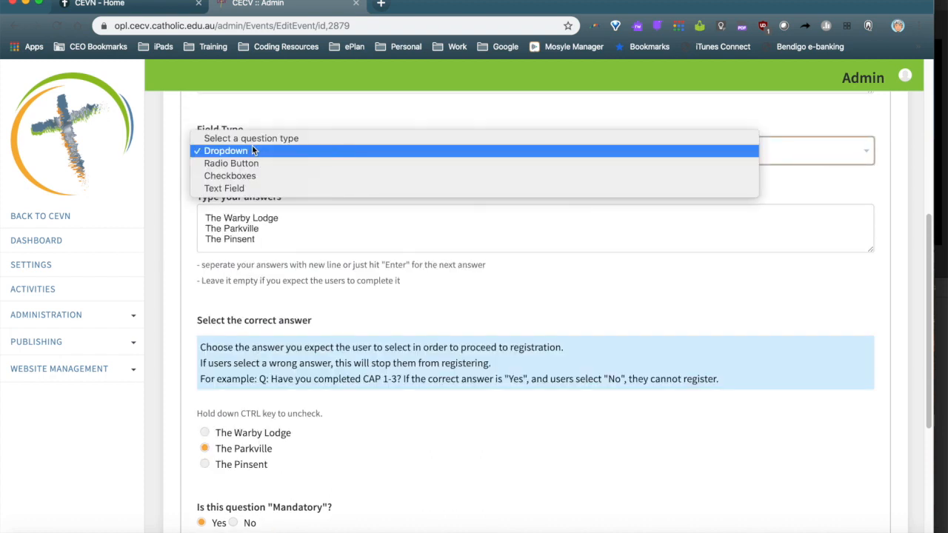
# Set the question's field type to Checkboxes and enter the answers The Pinsent and The Warby Lodge on separate lines
pyautogui.click(257, 177)
pyautogui.click(248, 215)
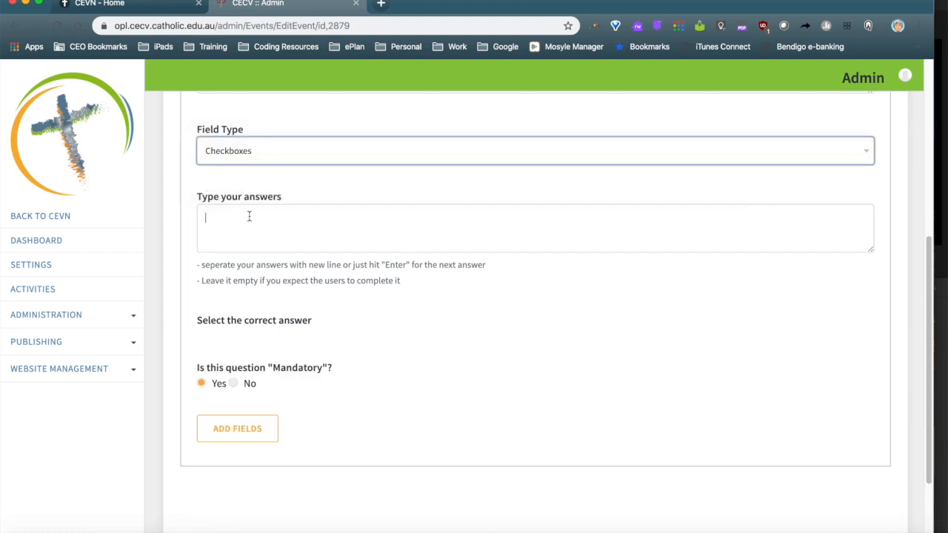
pyautogui.write('The Pi')
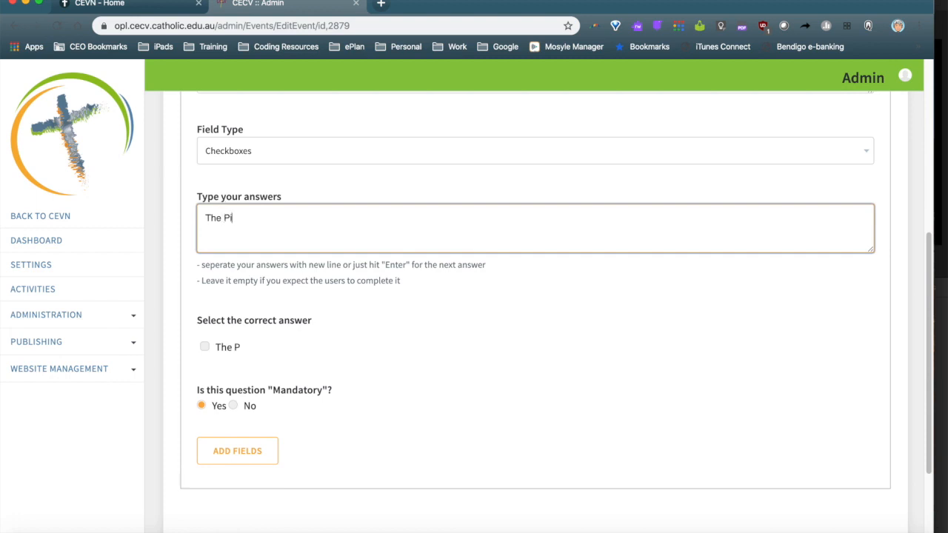
pyautogui.write('nsen')
pyautogui.write('T')
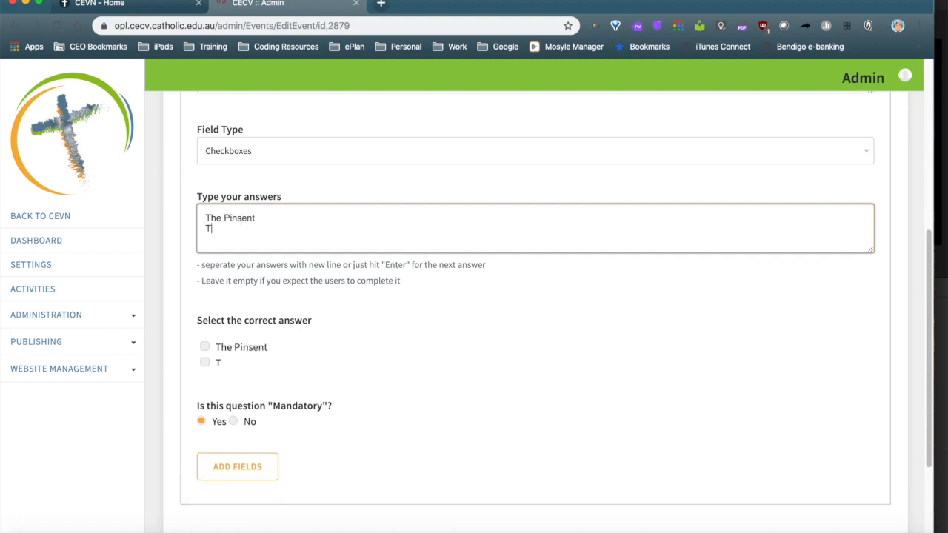
pyautogui.write('he Warby Lodge')
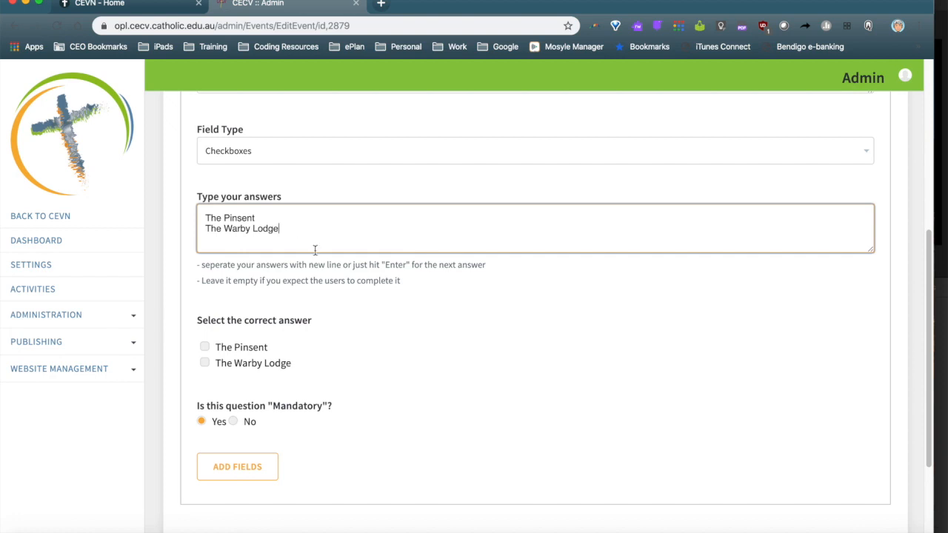
# Make the accommodation question non-mandatory and add it to the activity's custom fields
pyautogui.click(232, 421)
pyautogui.click(246, 466)
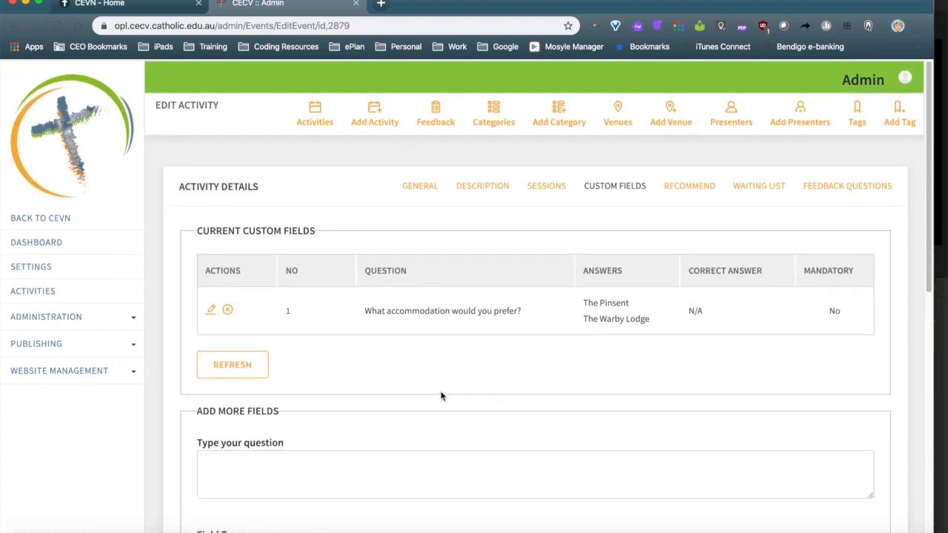
pyautogui.scroll(-1, 441, 396)
pyautogui.scroll(-1, 441, 396)
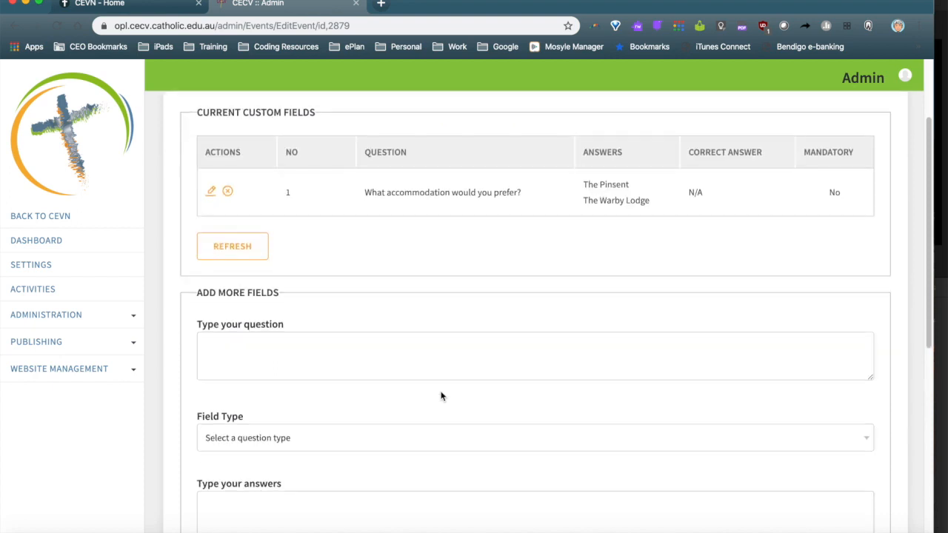
# Return to the convenor's draft activity, then save it and send it for approval
pyautogui.scroll(3, 440, 396)
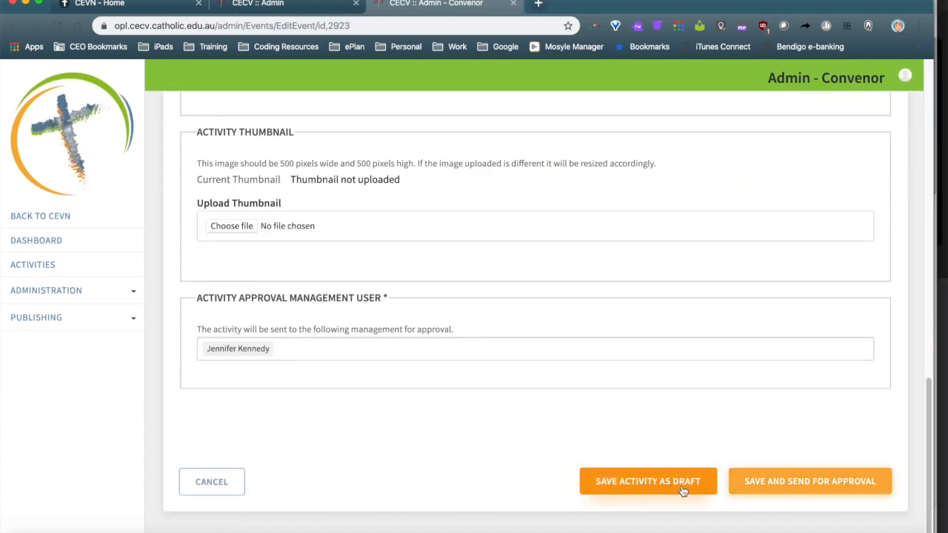
pyautogui.click(790, 482)
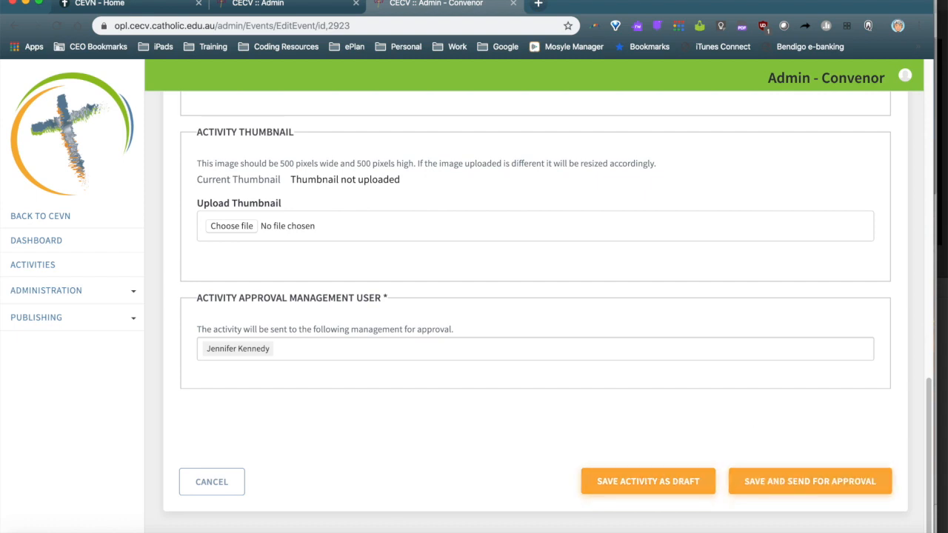